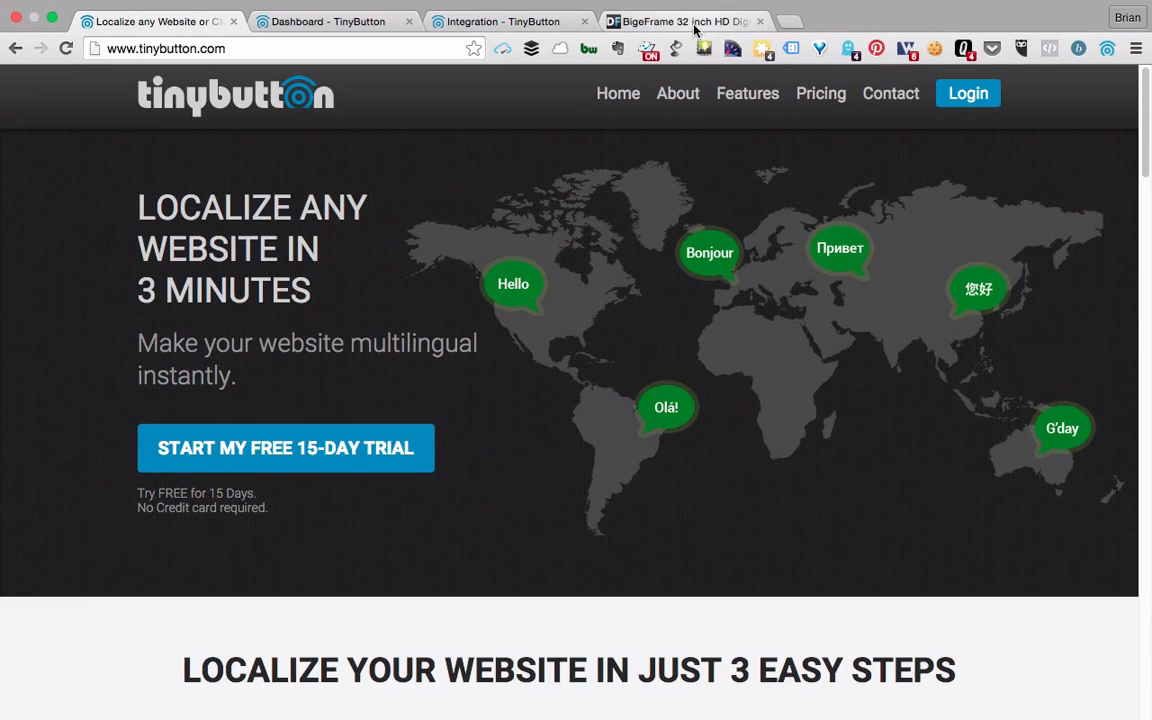
Review the BigeFrame product page on the store site and the TinyButton integration code, ending back on the product page.
left_click(693, 27)
scroll(768, 432, "down", 2)
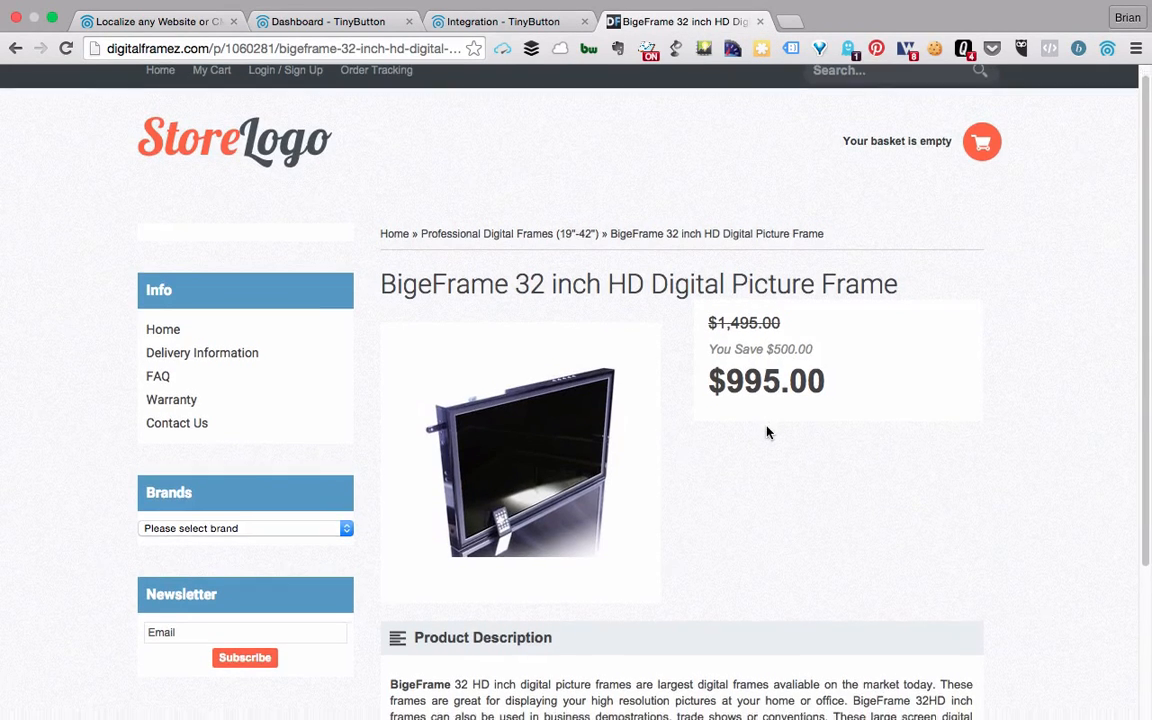
scroll(768, 432, "down", 1)
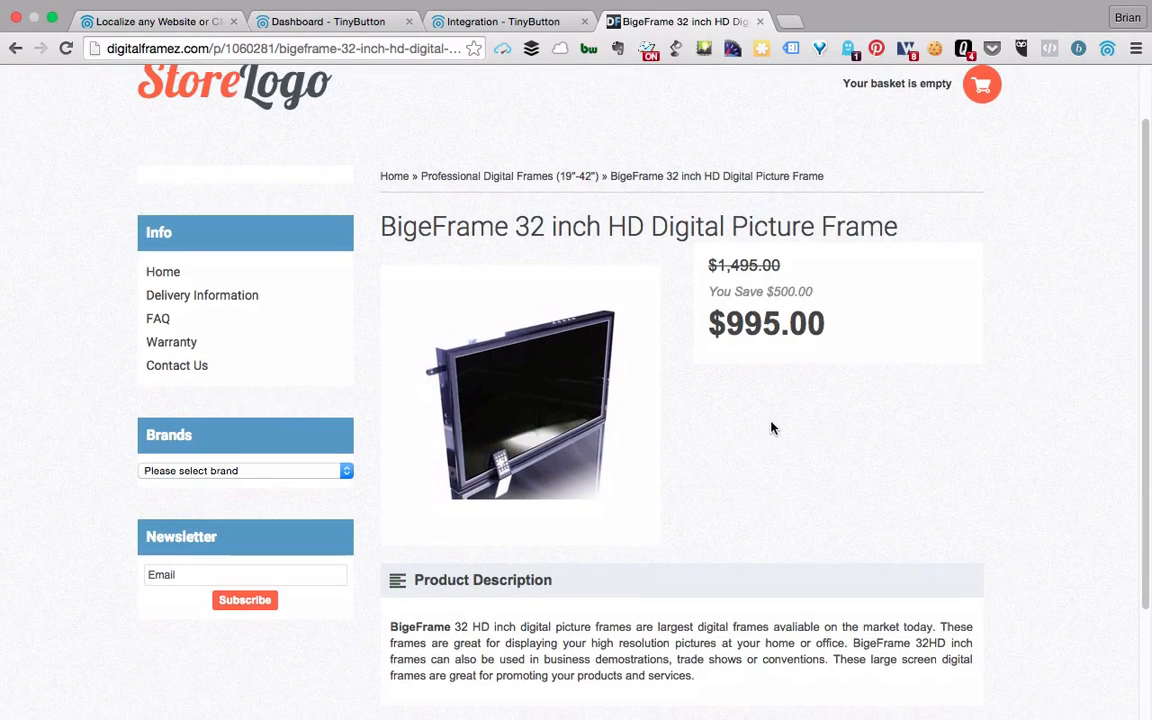
scroll(647, 404, "up", 2)
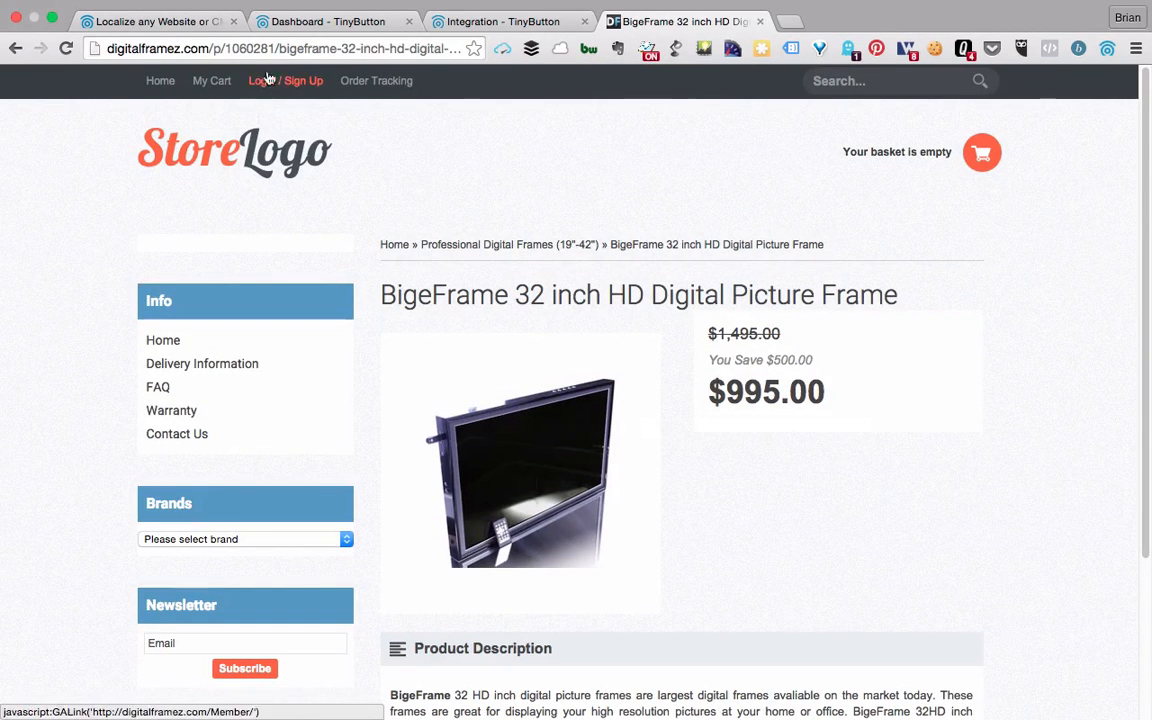
left_click(438, 20)
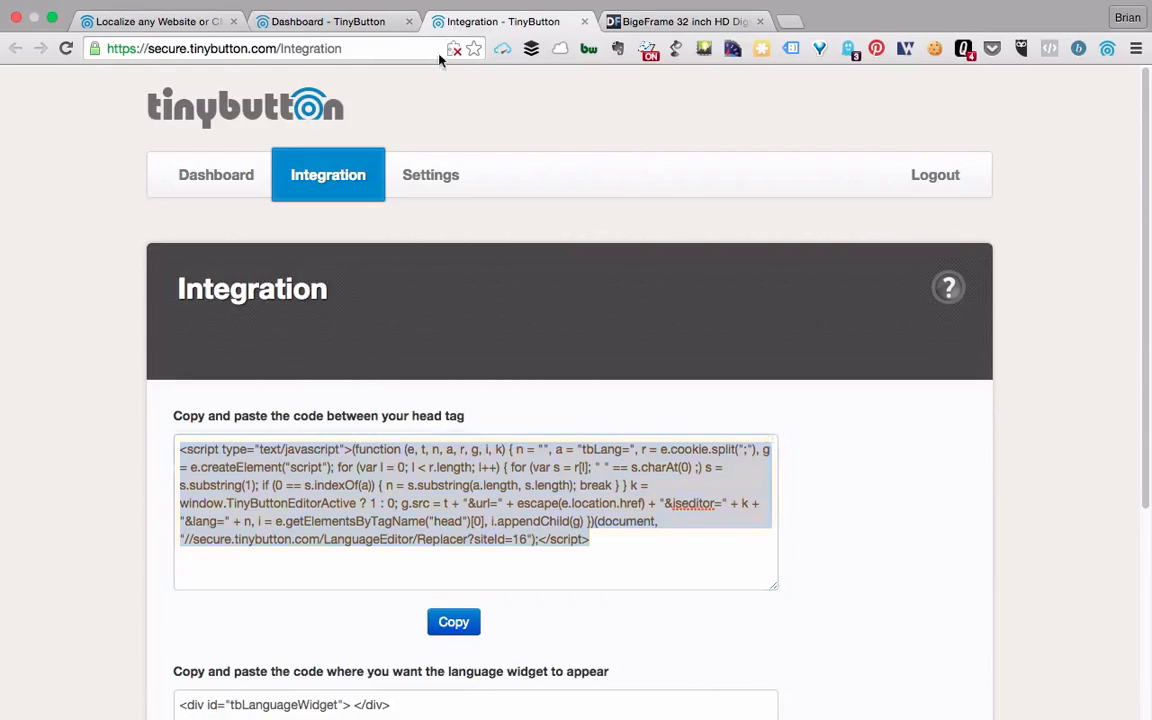
left_click(650, 21)
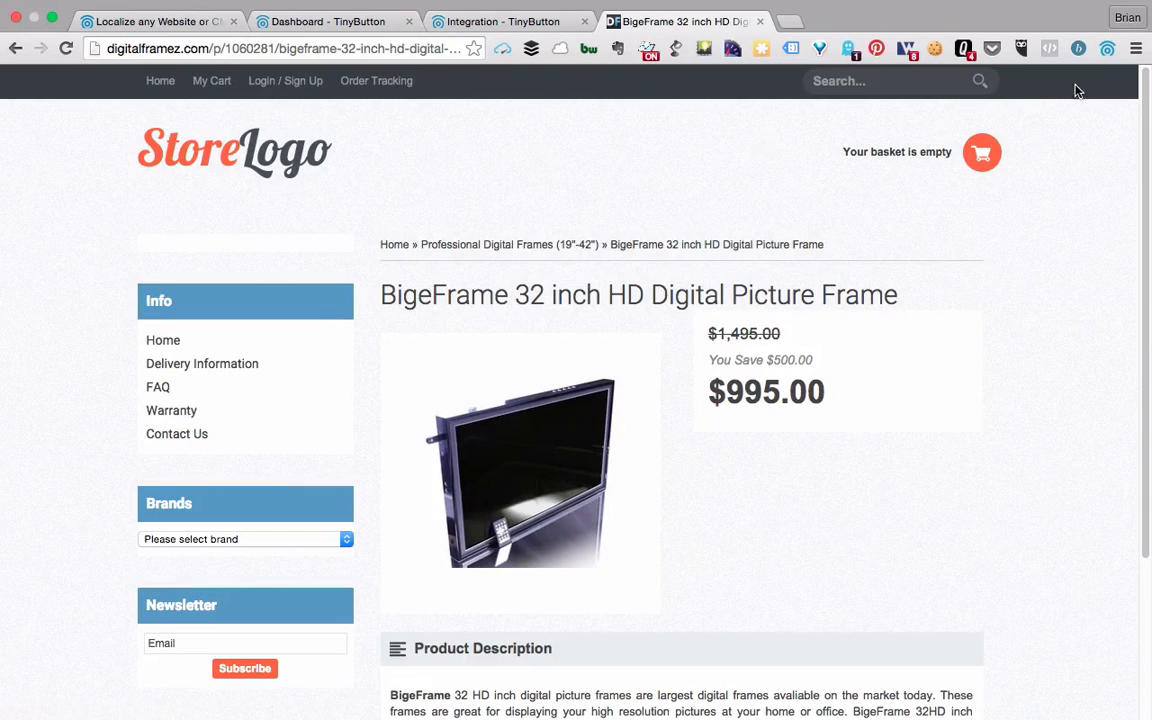
Open the TinyButton editor on the product page and add Korean with the rule "Switch to browser's language".
left_click(1107, 56)
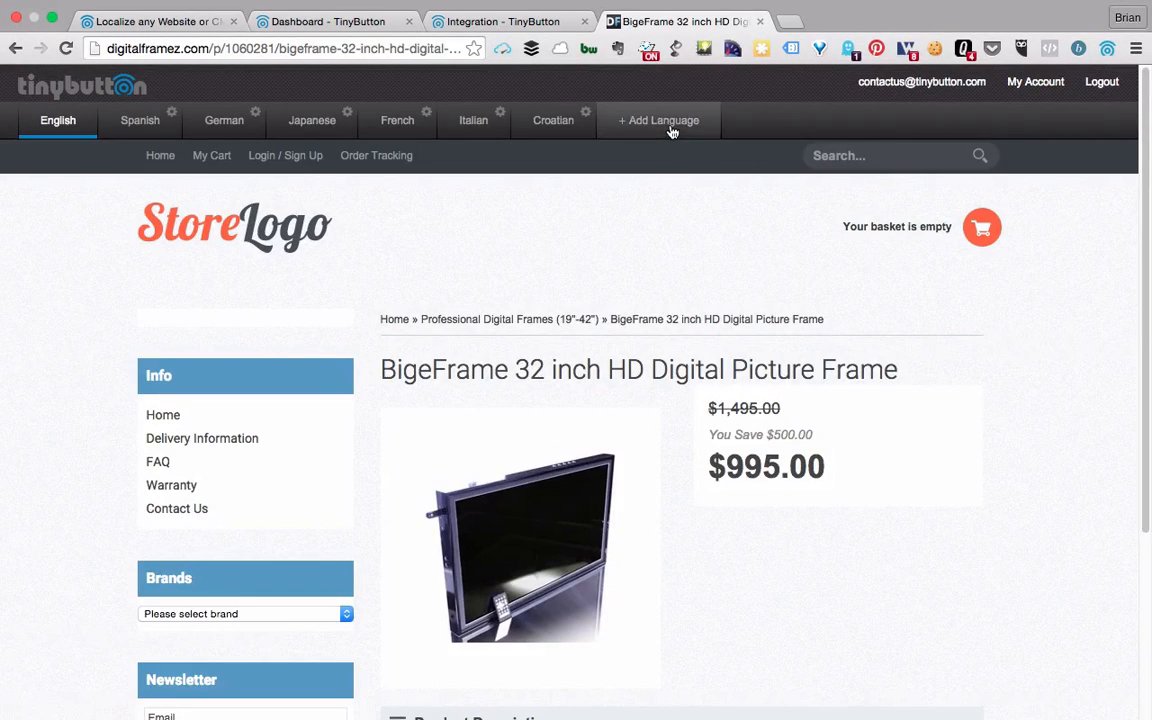
left_click(672, 132)
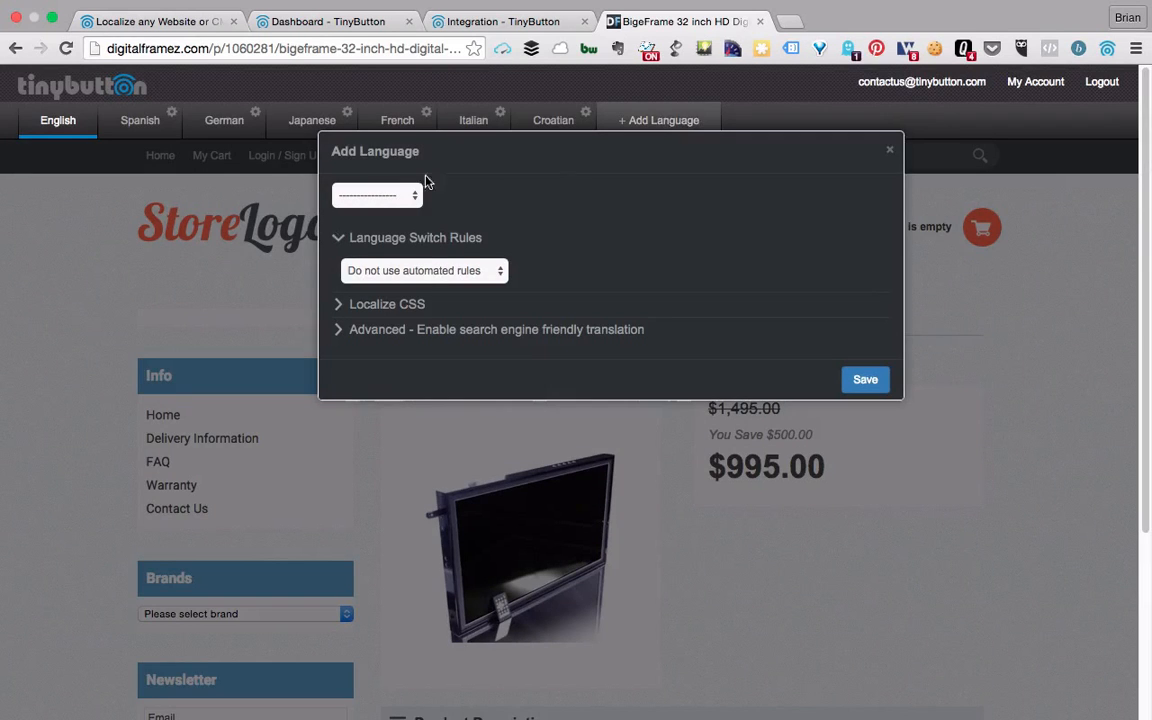
left_click(380, 194)
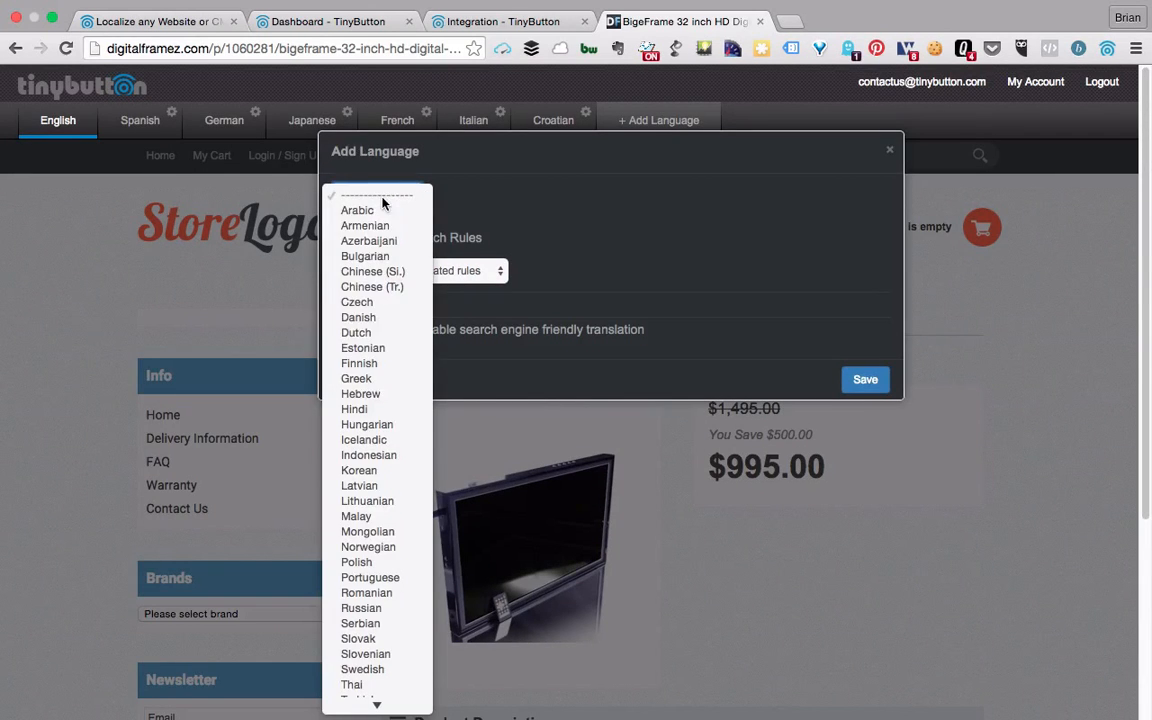
left_click(369, 478)
left_click(424, 270)
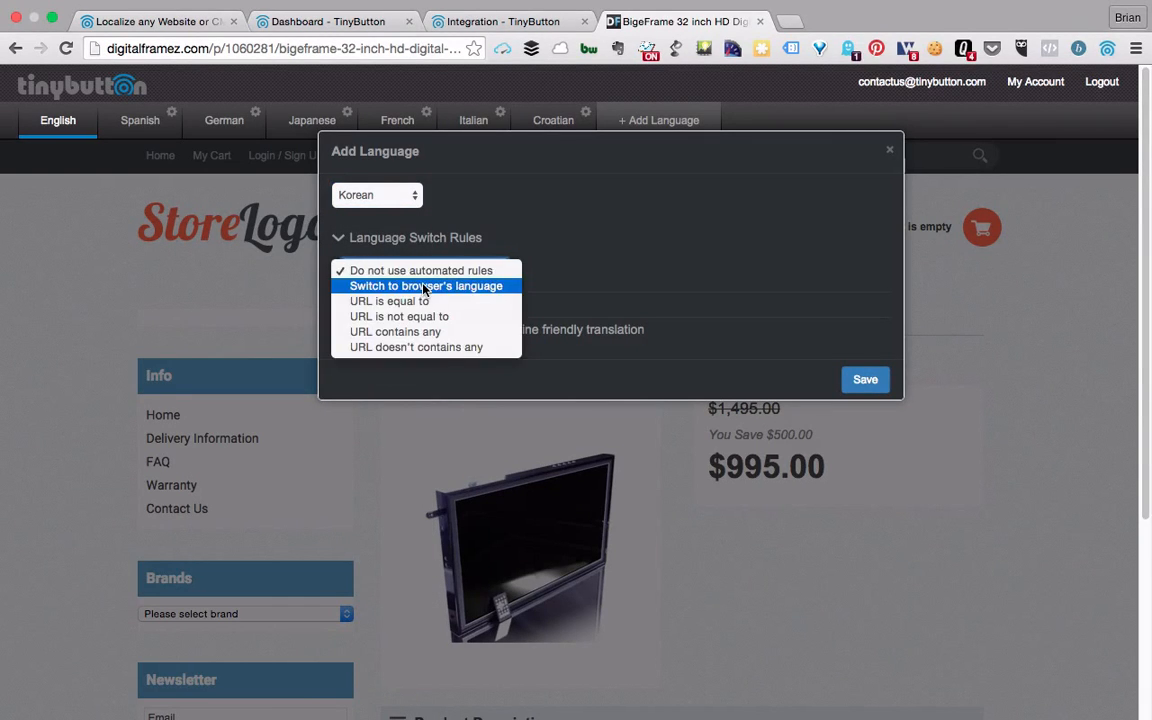
left_click(424, 287)
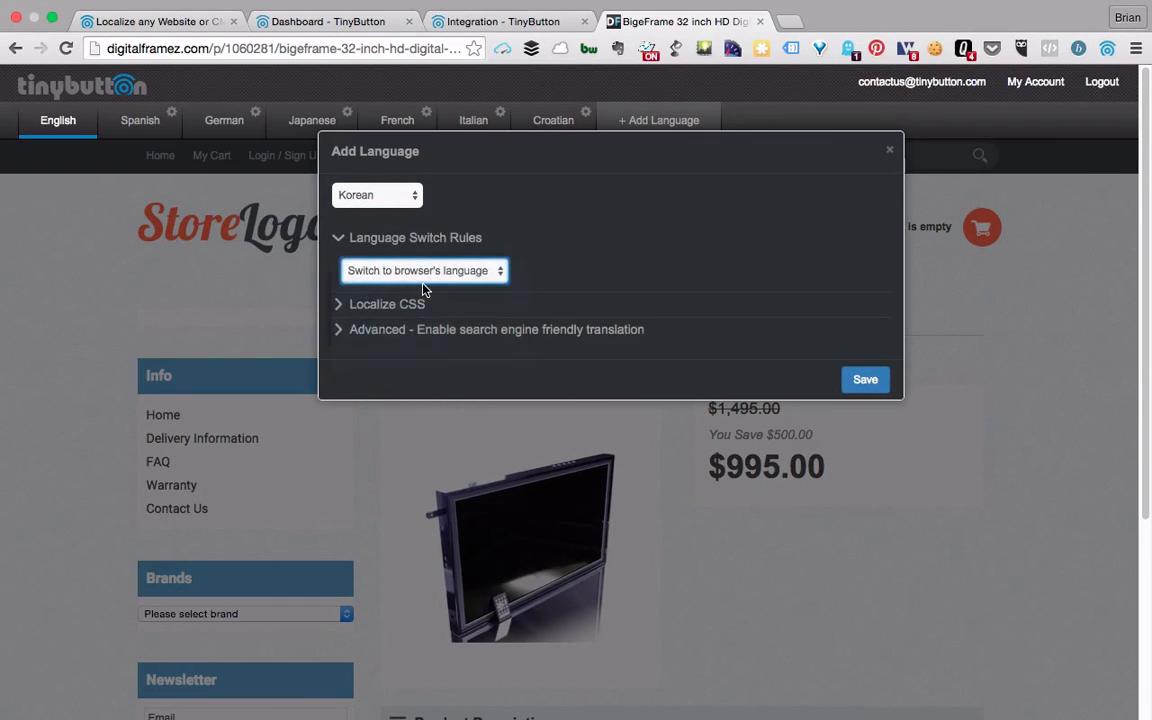
left_click(865, 381)
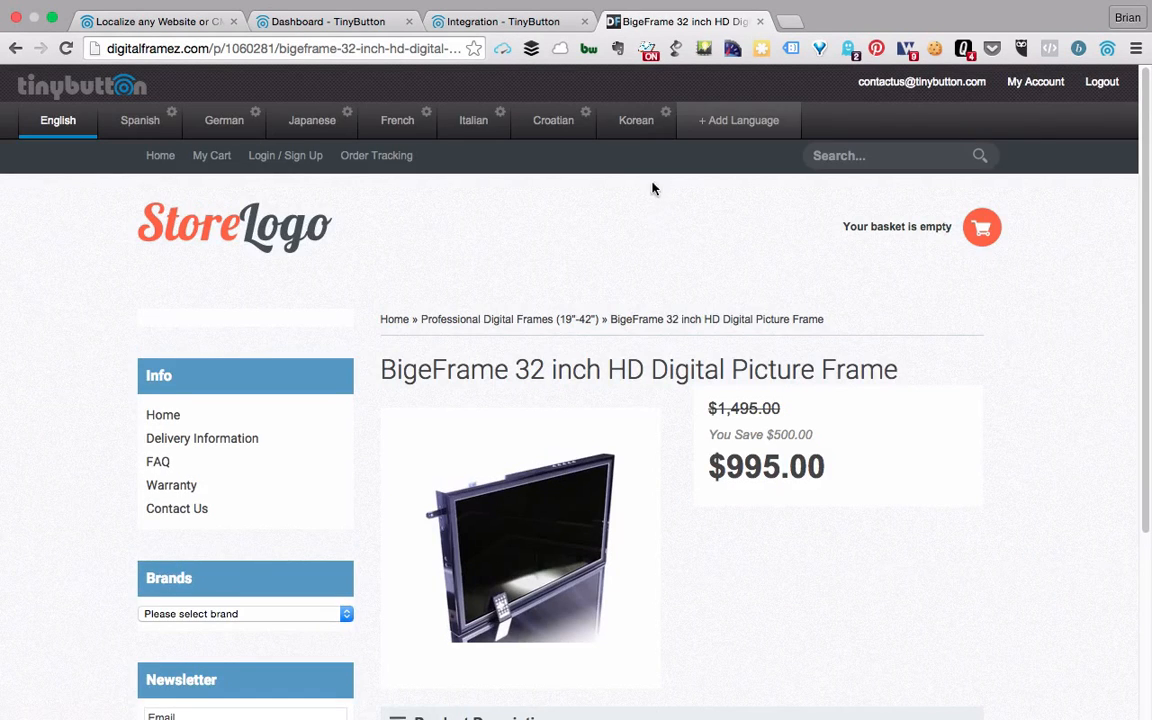
Switch the TinyButton editor to Korean, turn on edit mode and look over the page's translatable elements.
left_click(636, 121)
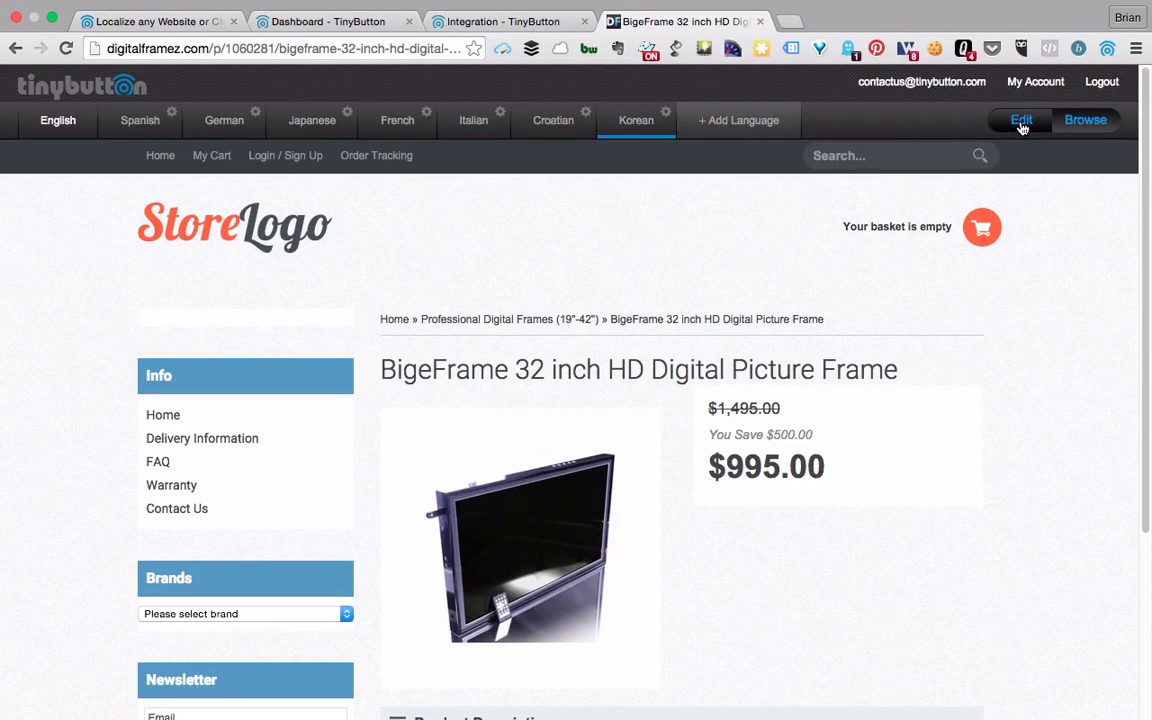
left_click(1021, 121)
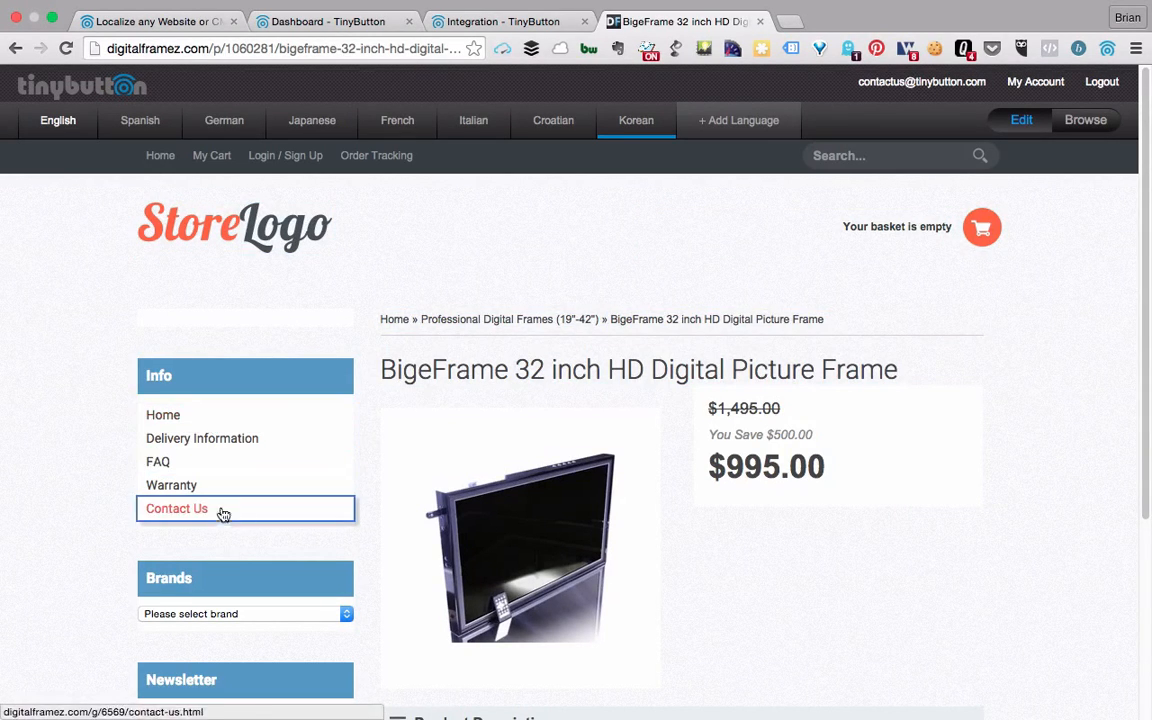
scroll(372, 472, "down", 3)
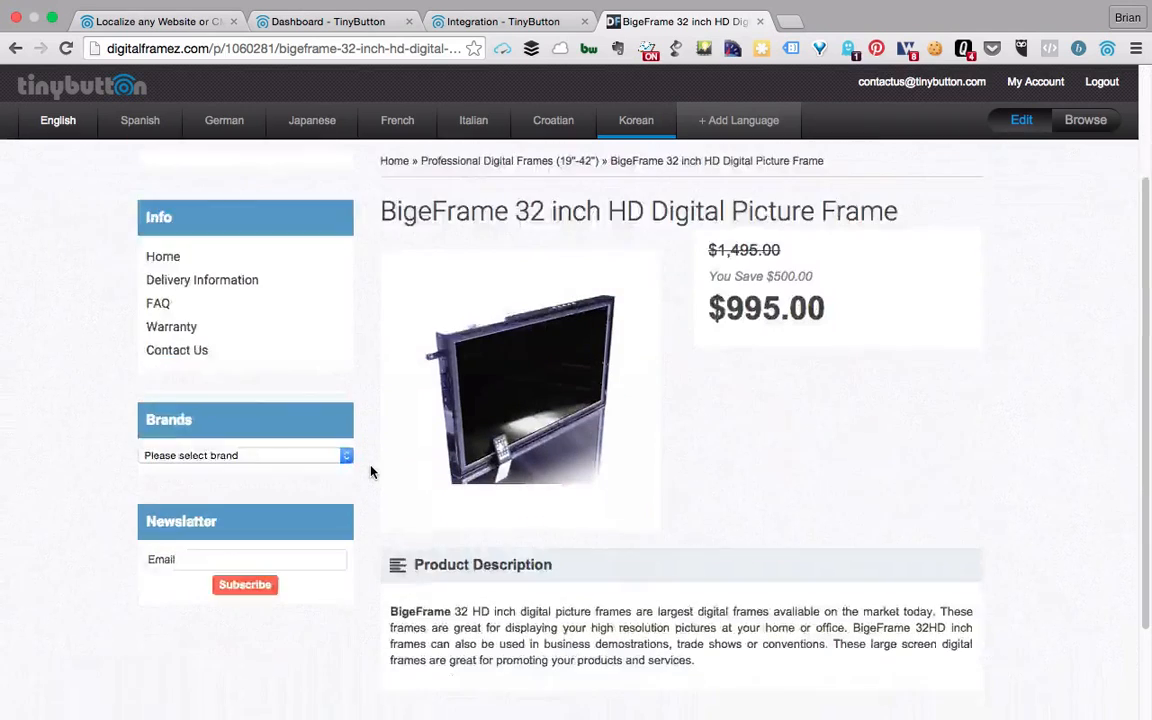
scroll(370, 470, "down", 2)
scroll(370, 470, "up", 5)
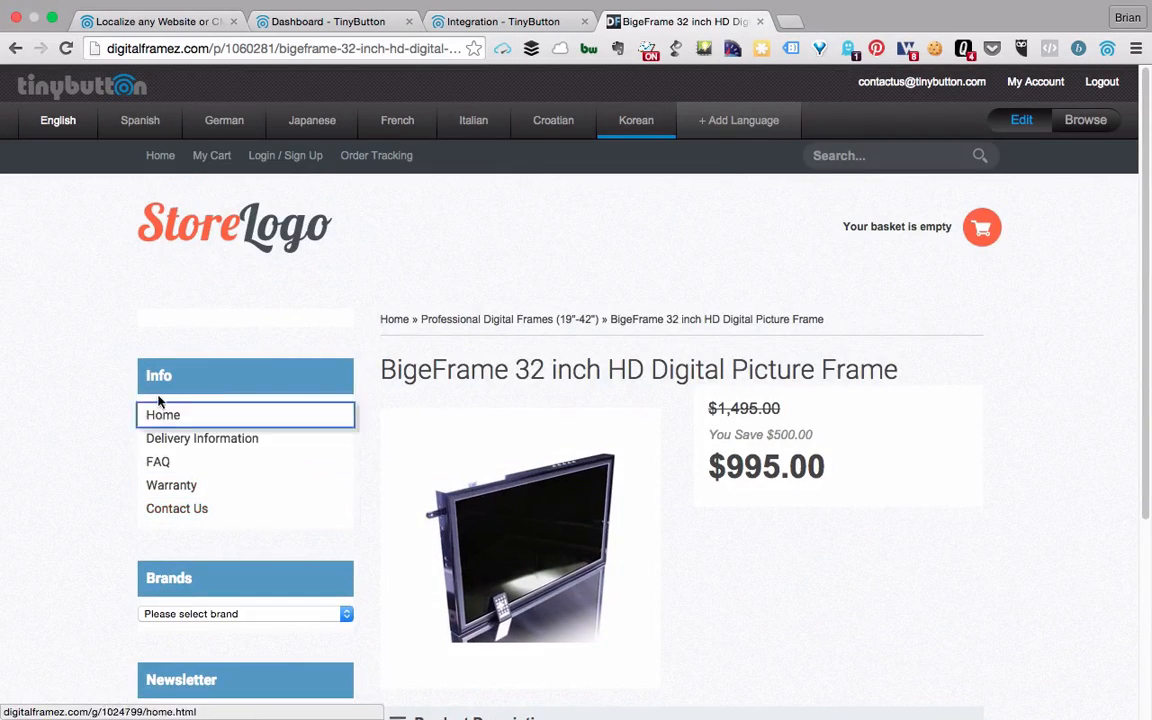
Manually translate the "Contact Us" link in the Info list as "문의", apply it site wide and save.
left_click(180, 510)
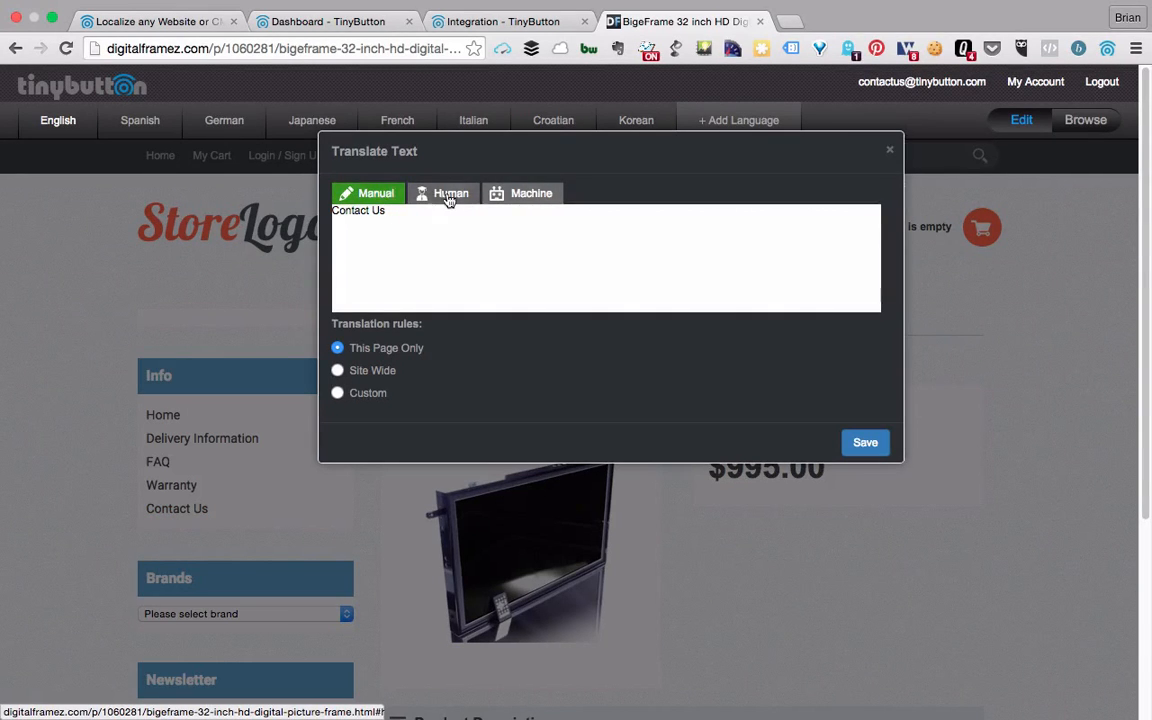
left_click(393, 212)
left_click_drag(391, 211, 328, 212)
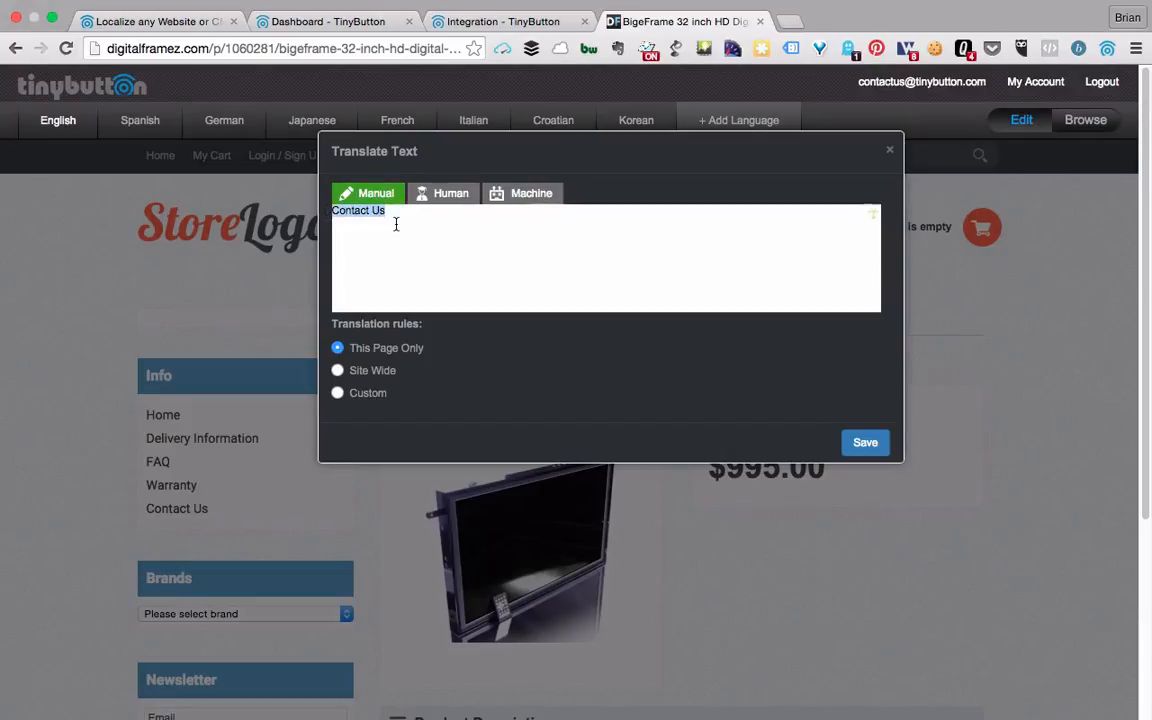
type("문의")
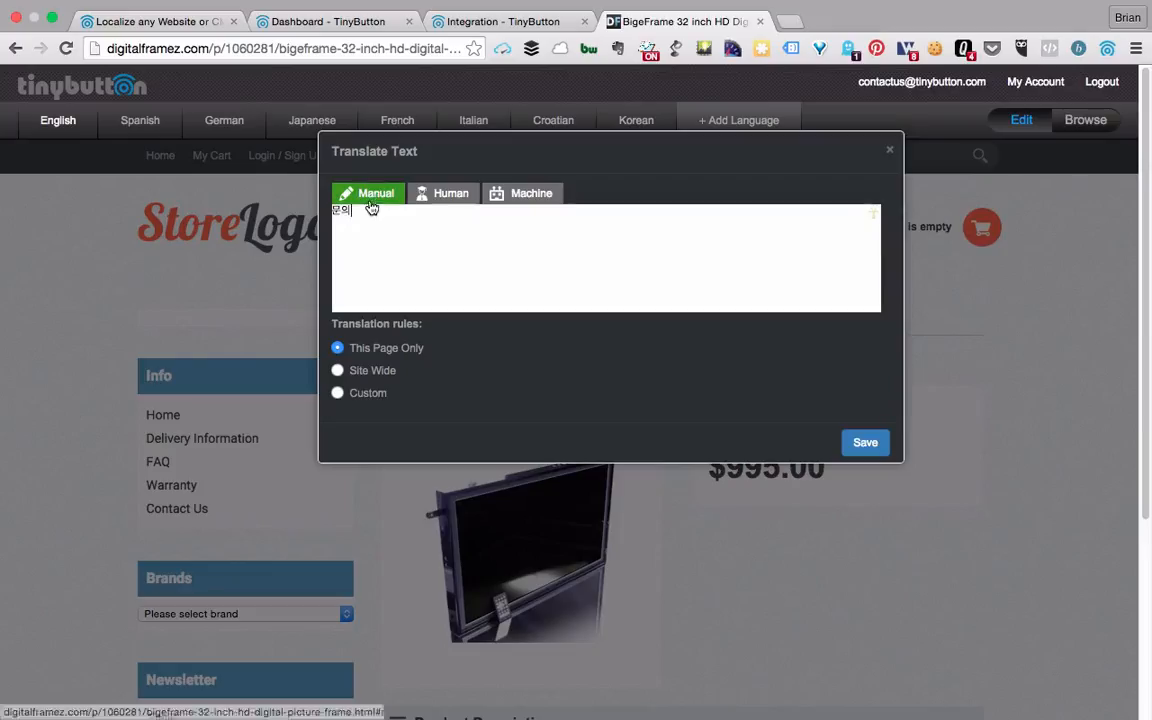
left_click_drag(353, 211, 316, 212)
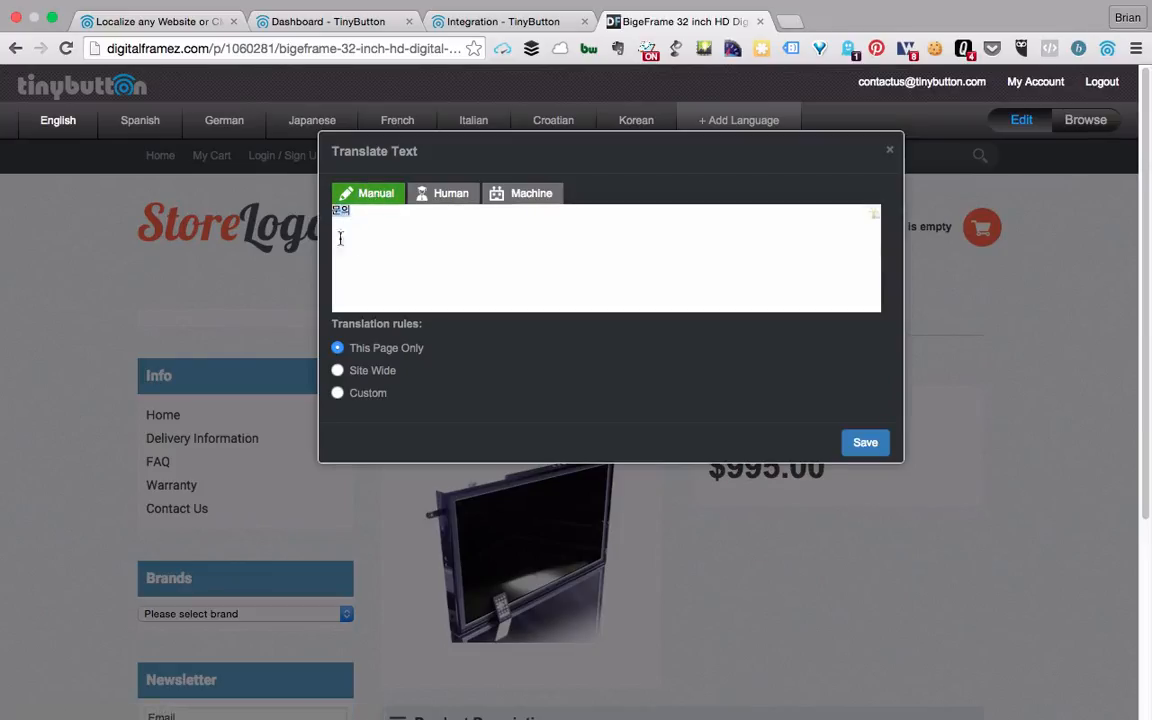
left_click(375, 379)
left_click(879, 455)
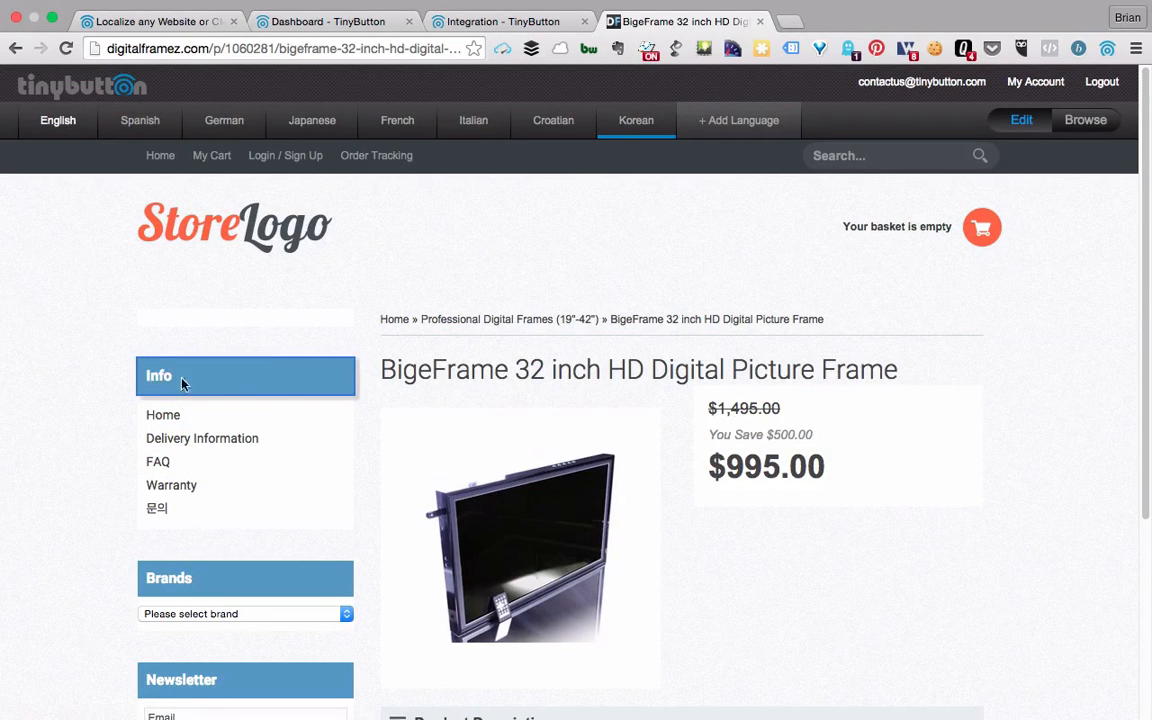
Set the product description paragraph to human translation and exclude the word "BigeFrame" from it.
scroll(398, 478, "down", 4)
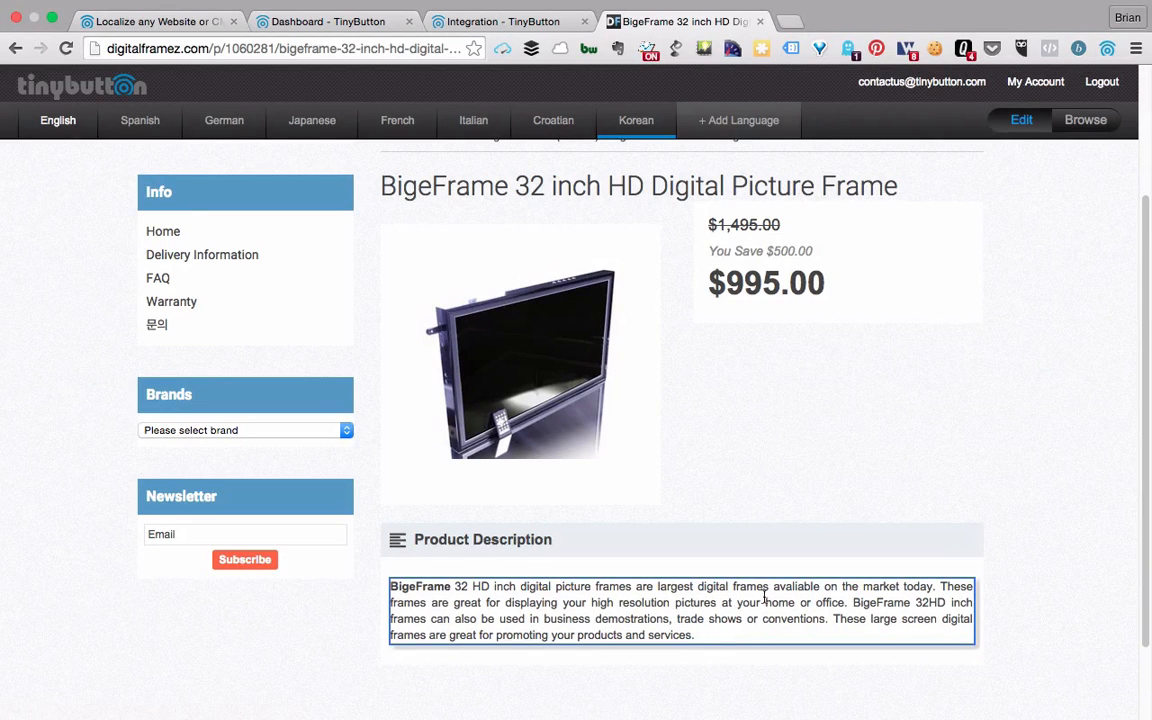
left_click(736, 610)
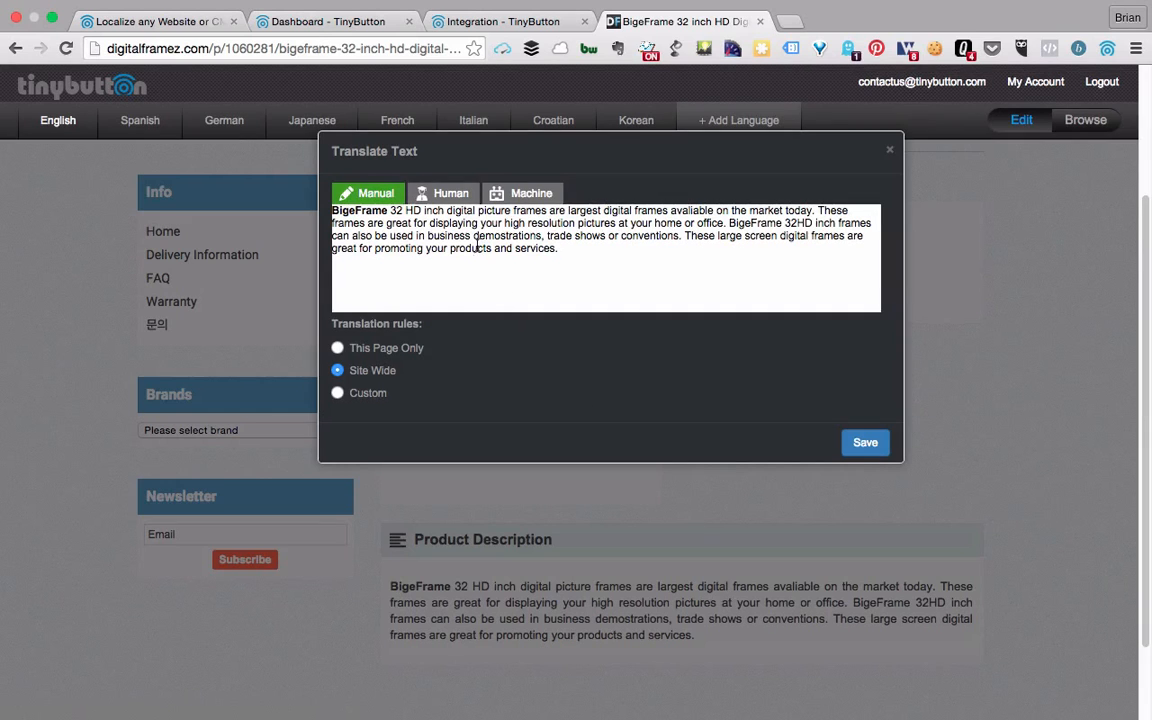
left_click(450, 194)
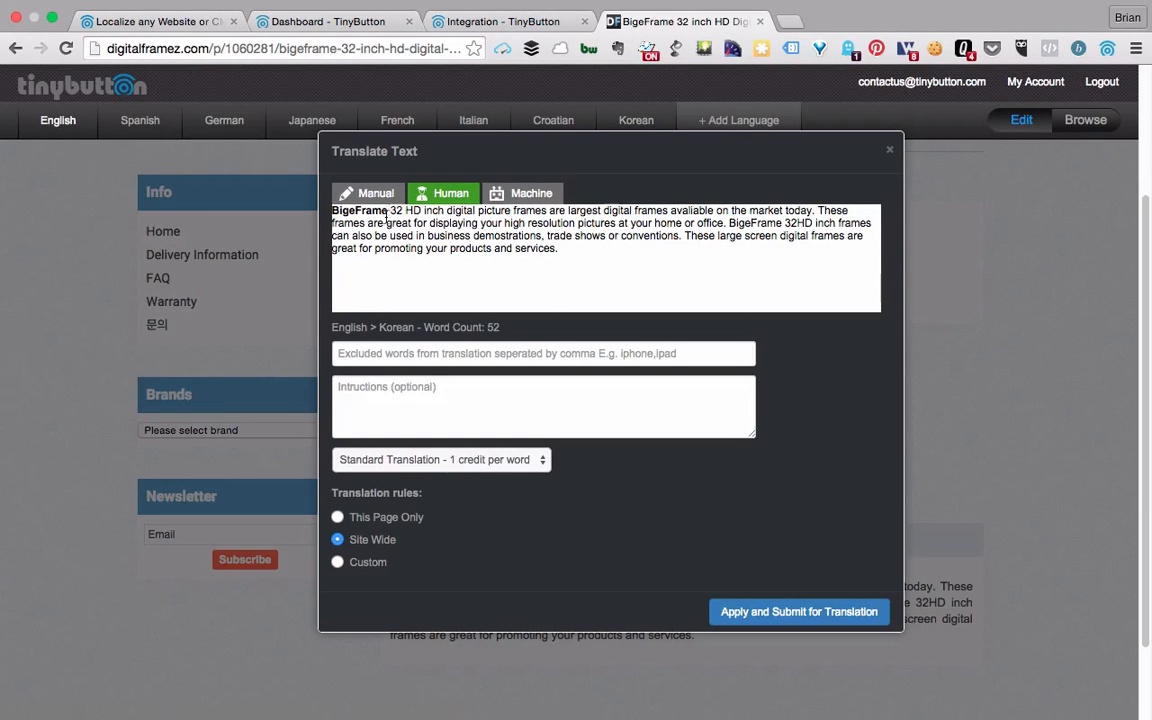
left_click_drag(389, 211, 333, 213)
key("super+c")
left_click(432, 357)
key("super+v")
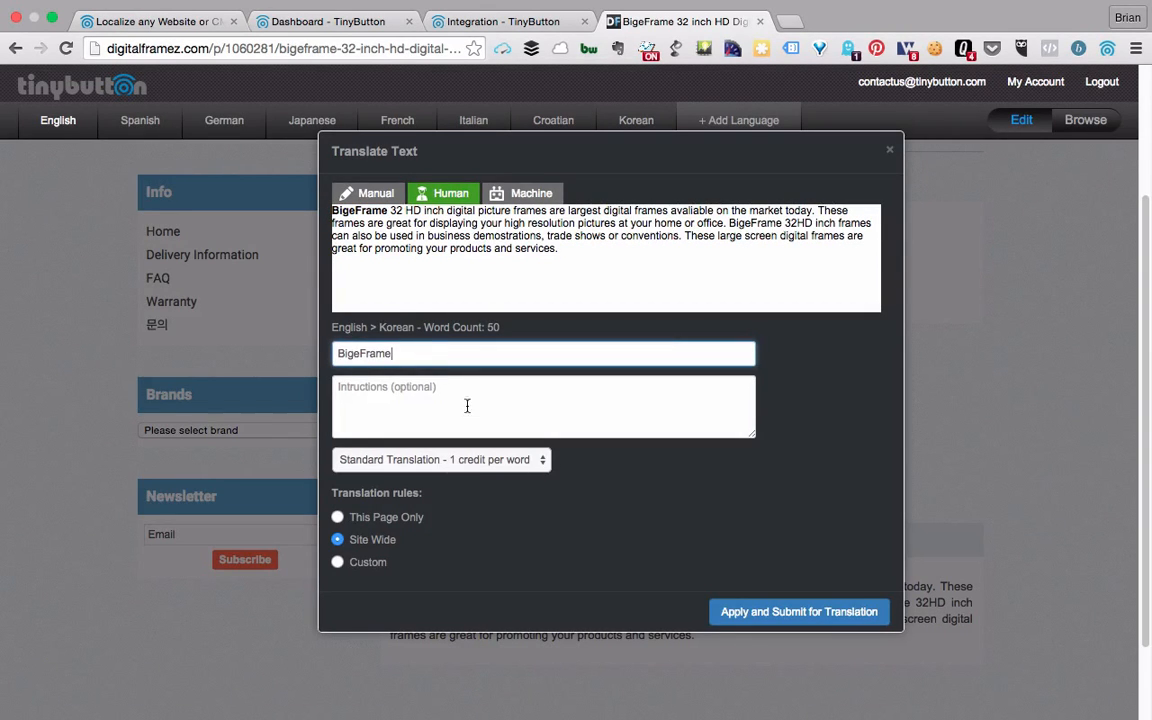
Choose "Ultra Translation - 4 credit per word" for the product description and submit it for translation without instructions.
left_click(460, 394)
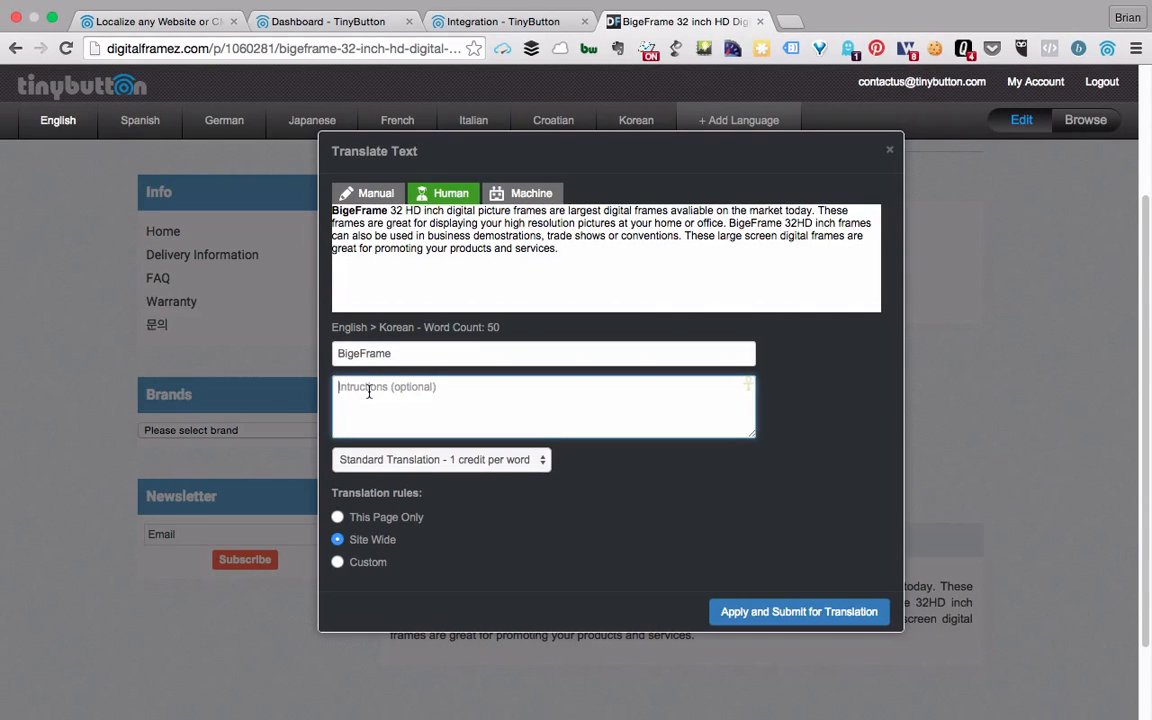
left_click(468, 467)
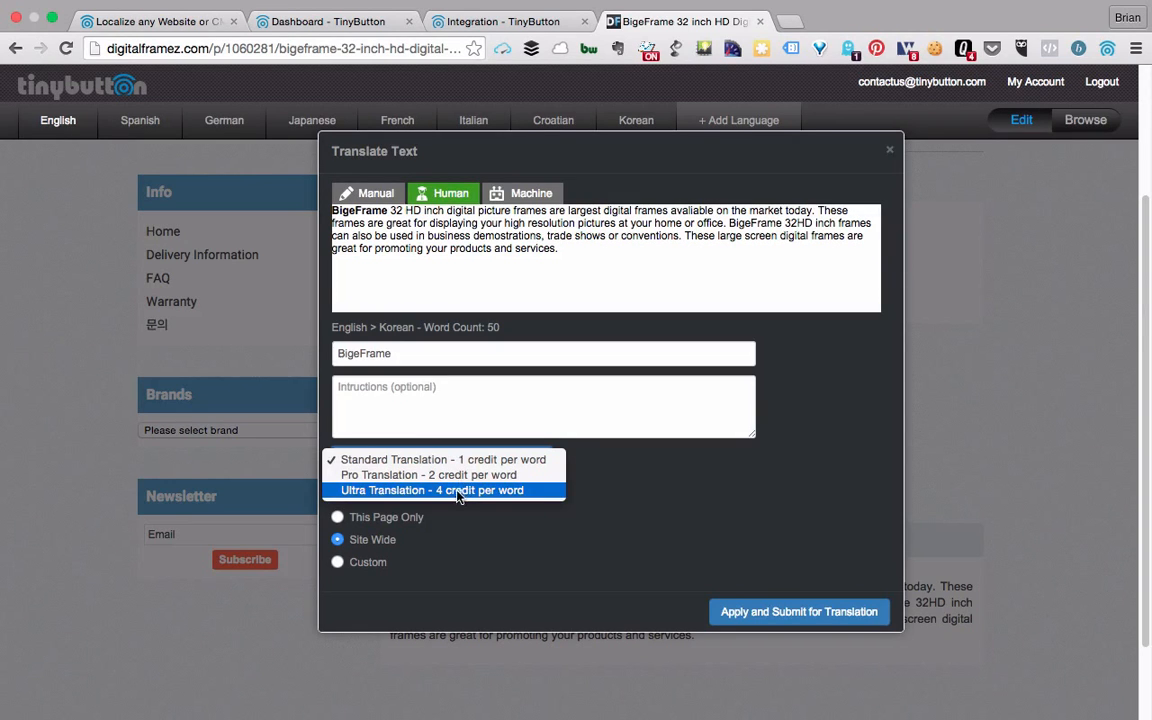
left_click(458, 490)
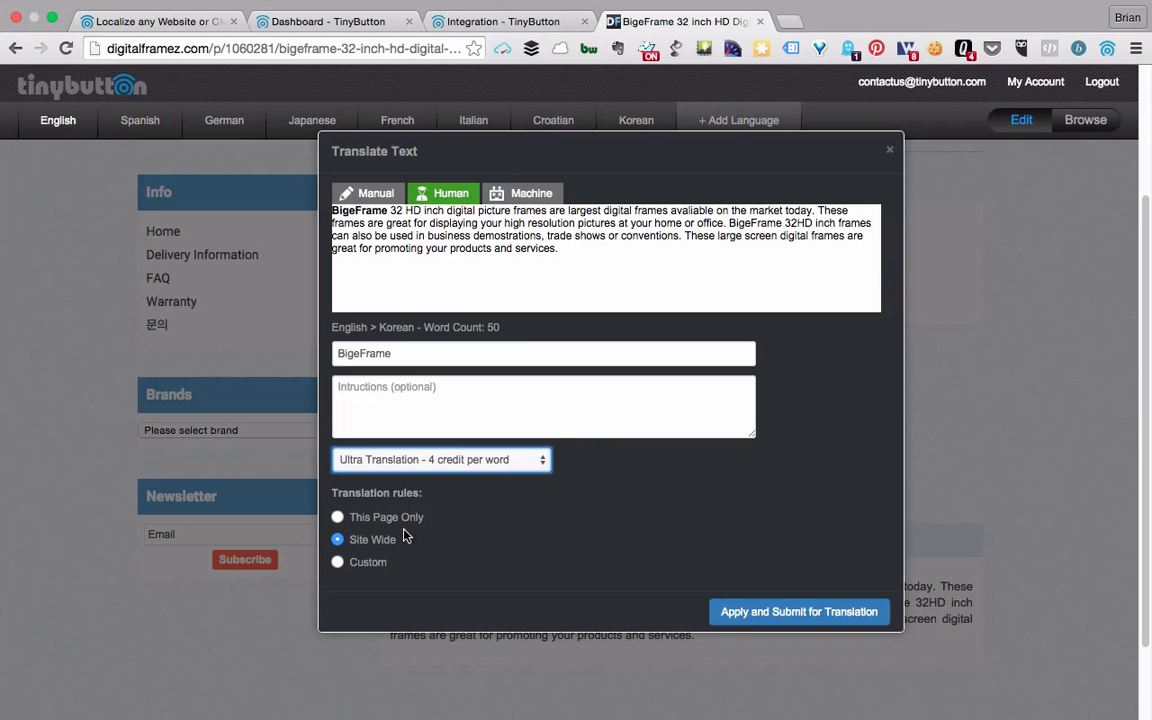
left_click(800, 612)
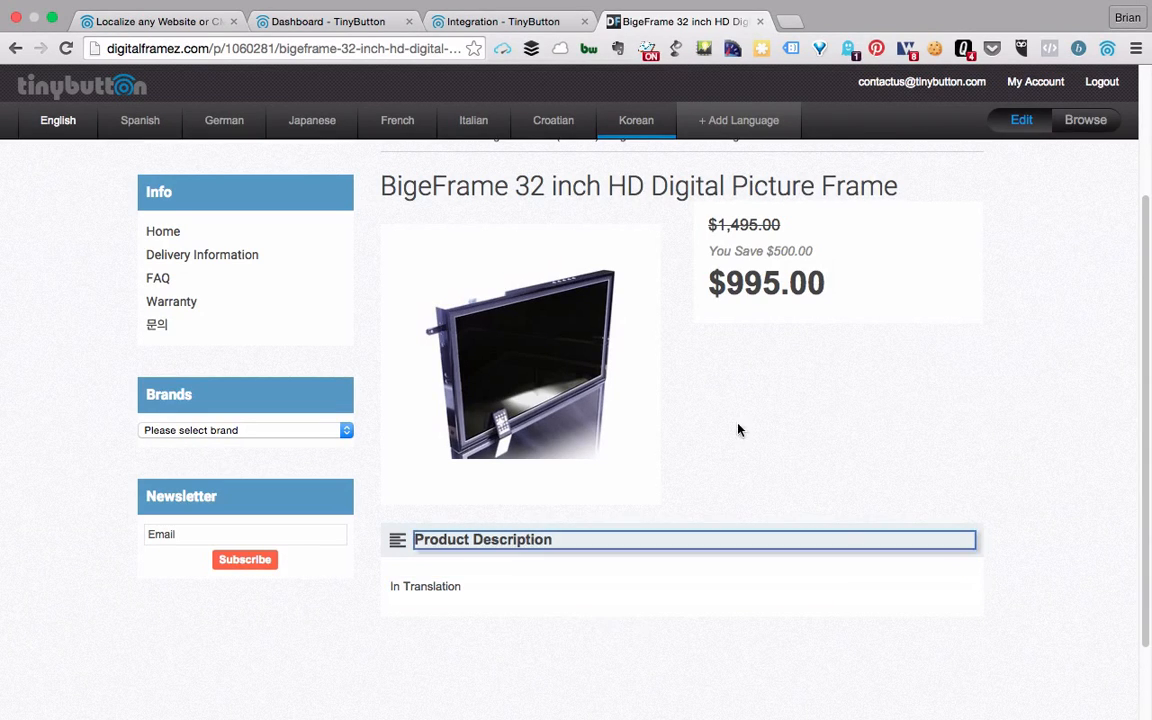
Machine-translate the "Info" sidebar heading into Korean with the site-wide rule and save it.
scroll(757, 510, "up", 1)
scroll(757, 510, "up", 3)
left_click(161, 278)
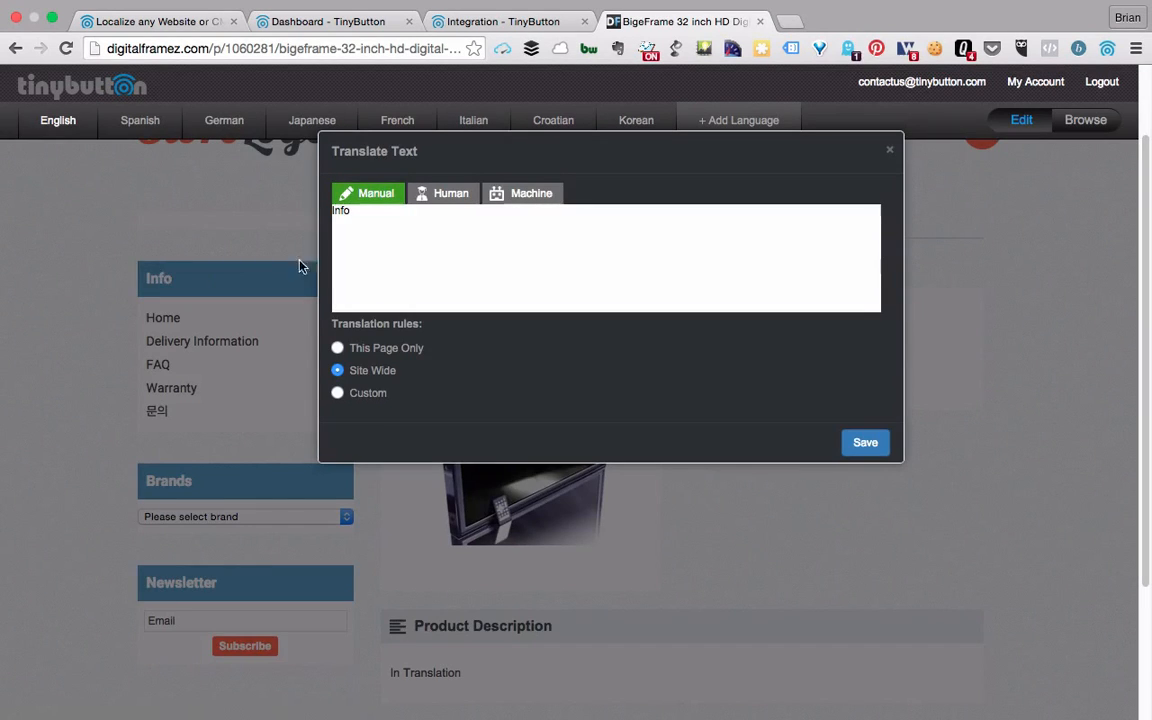
left_click(533, 202)
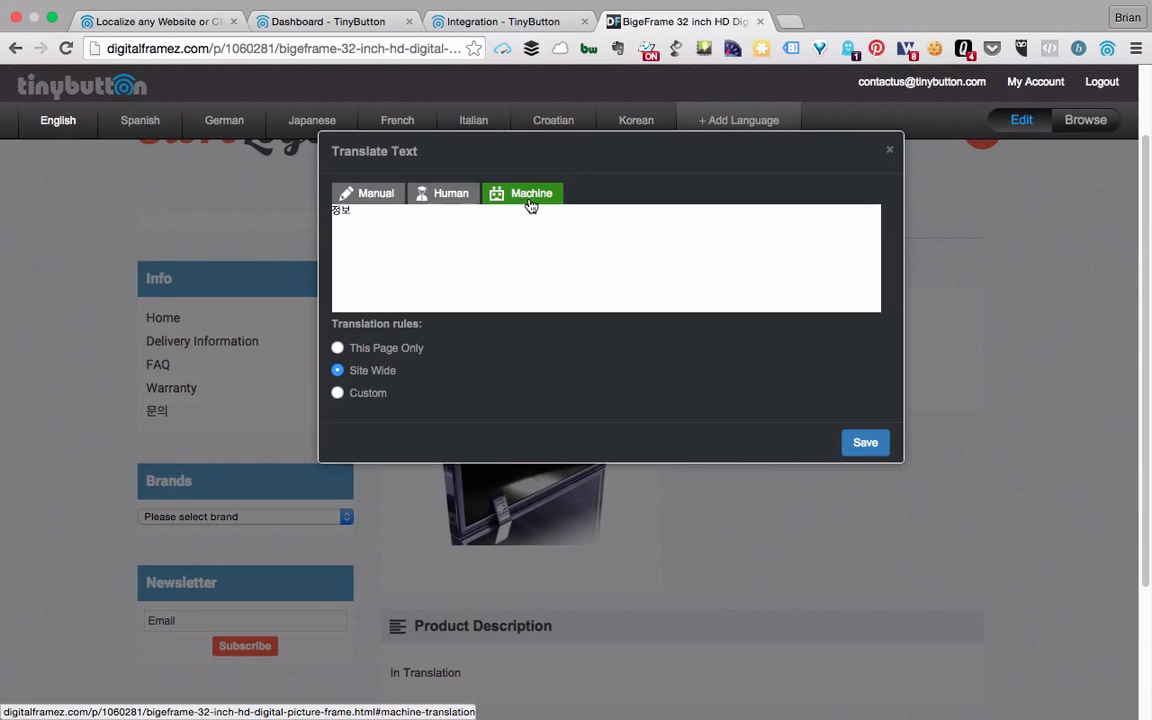
left_click(865, 443)
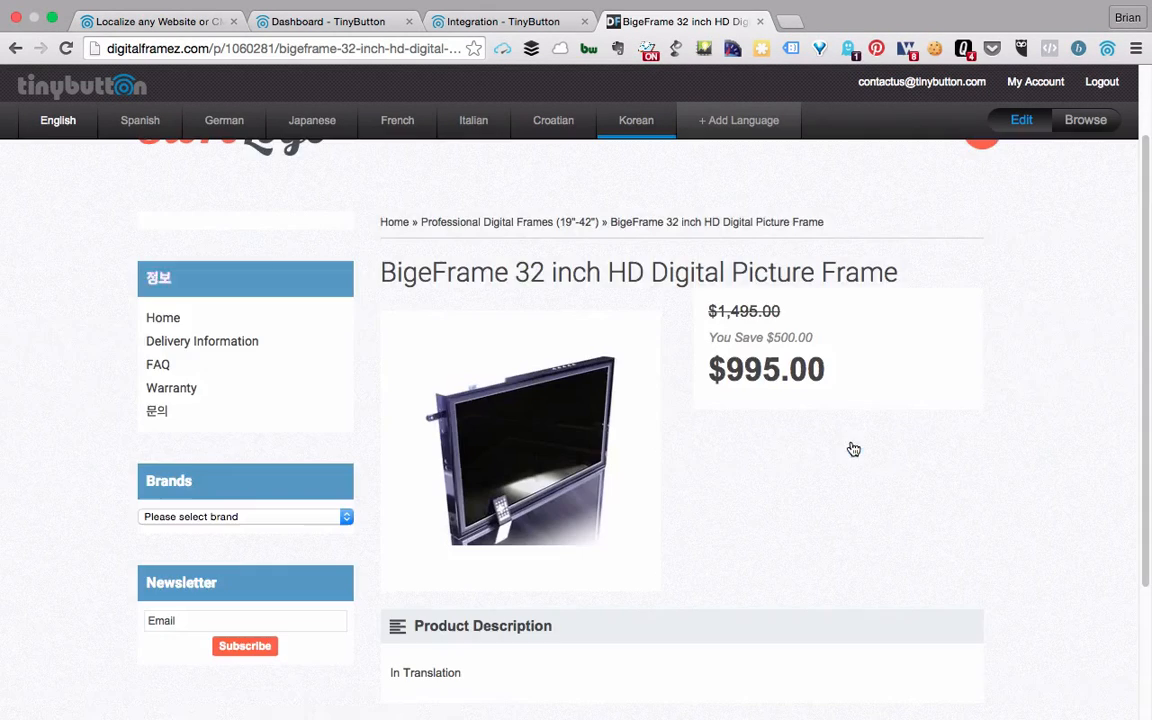
Machine-translate the "Home" and "Delivery Information" links in the Info list into Korean and save each one.
left_click(200, 321)
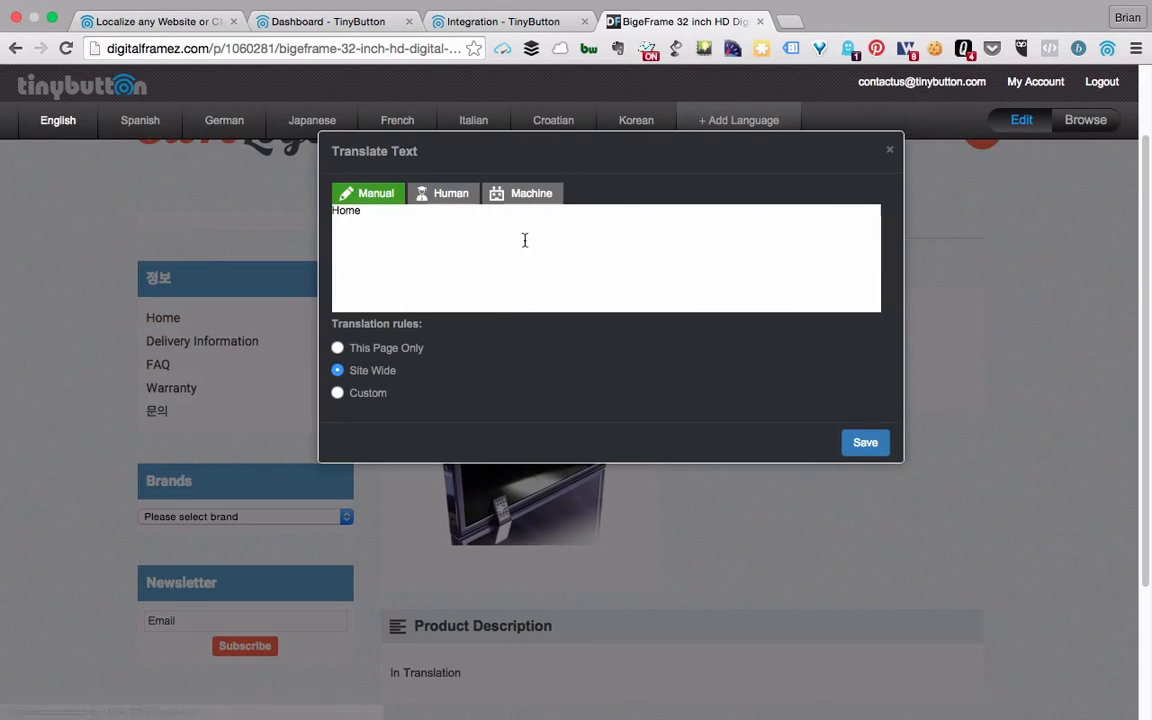
left_click(521, 193)
left_click(865, 443)
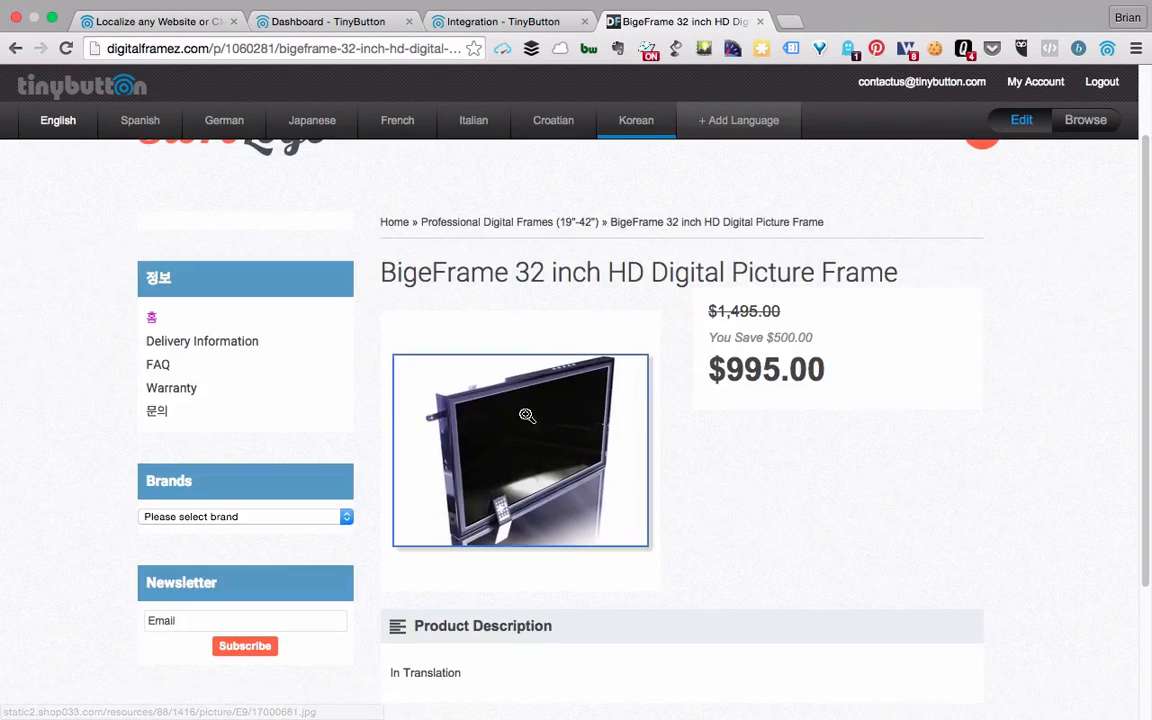
left_click(250, 341)
left_click(521, 193)
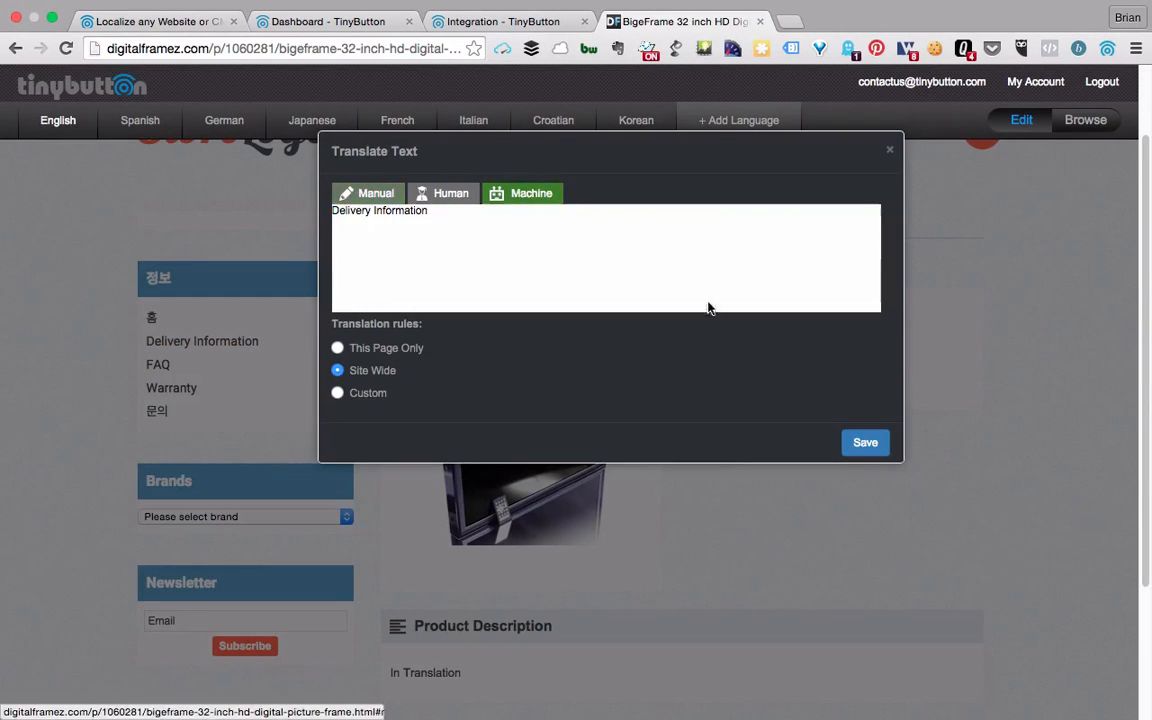
left_click(866, 443)
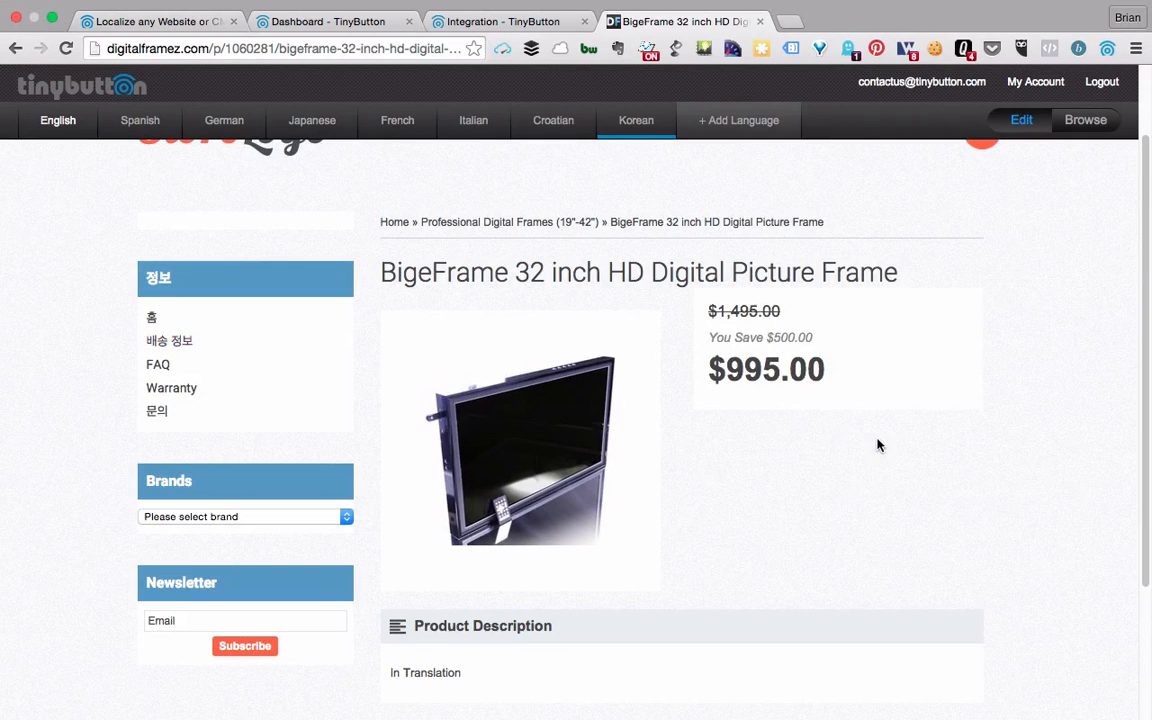
Machine-translate the product title "BigeFrame 32 inch HD Digital Picture Frame" into Korean with the site-wide rule and save it.
left_click(670, 273)
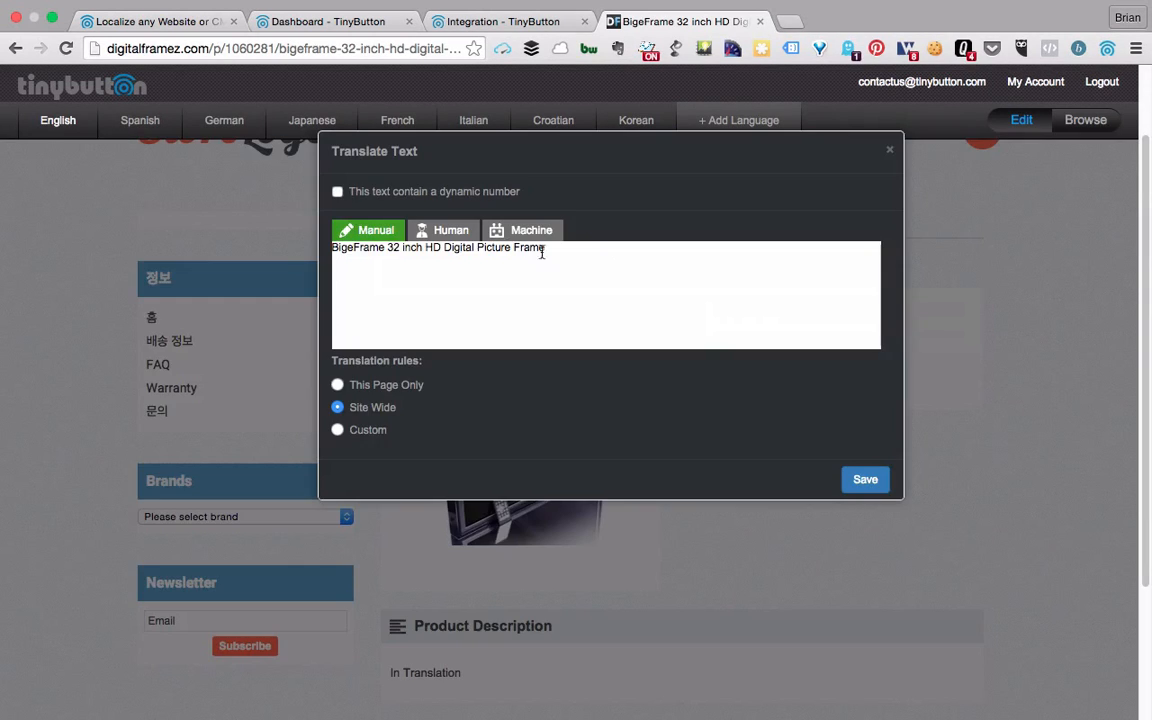
left_click(427, 232)
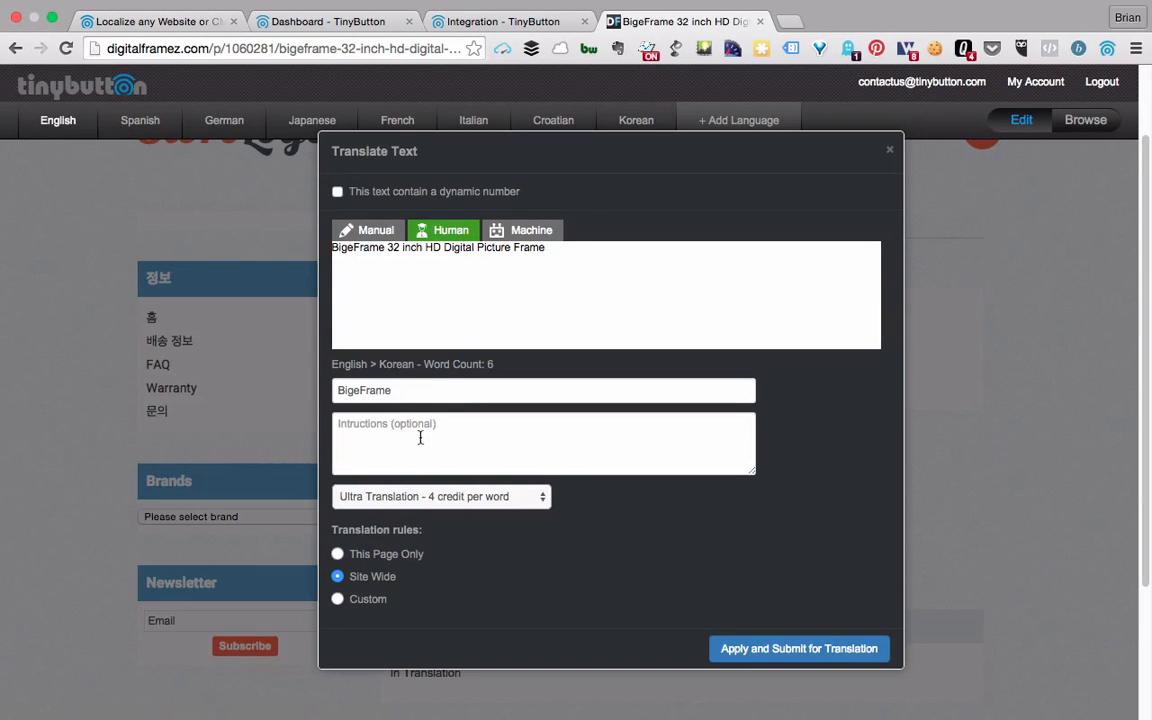
left_click(521, 230)
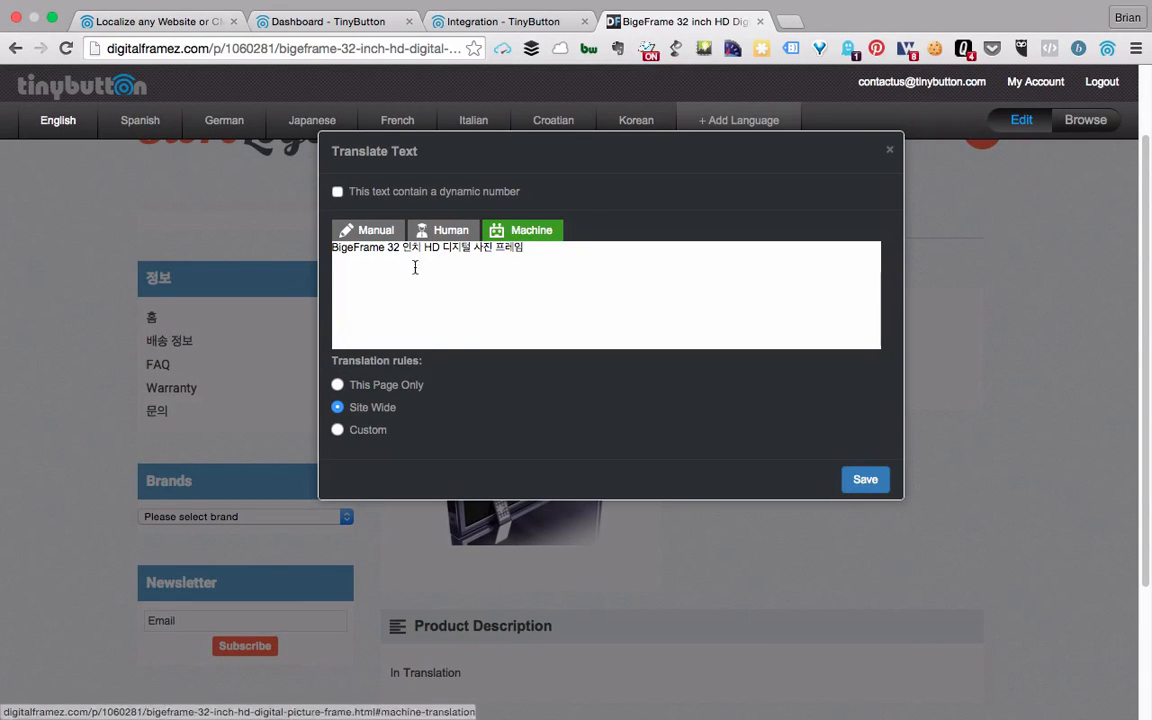
left_click(852, 484)
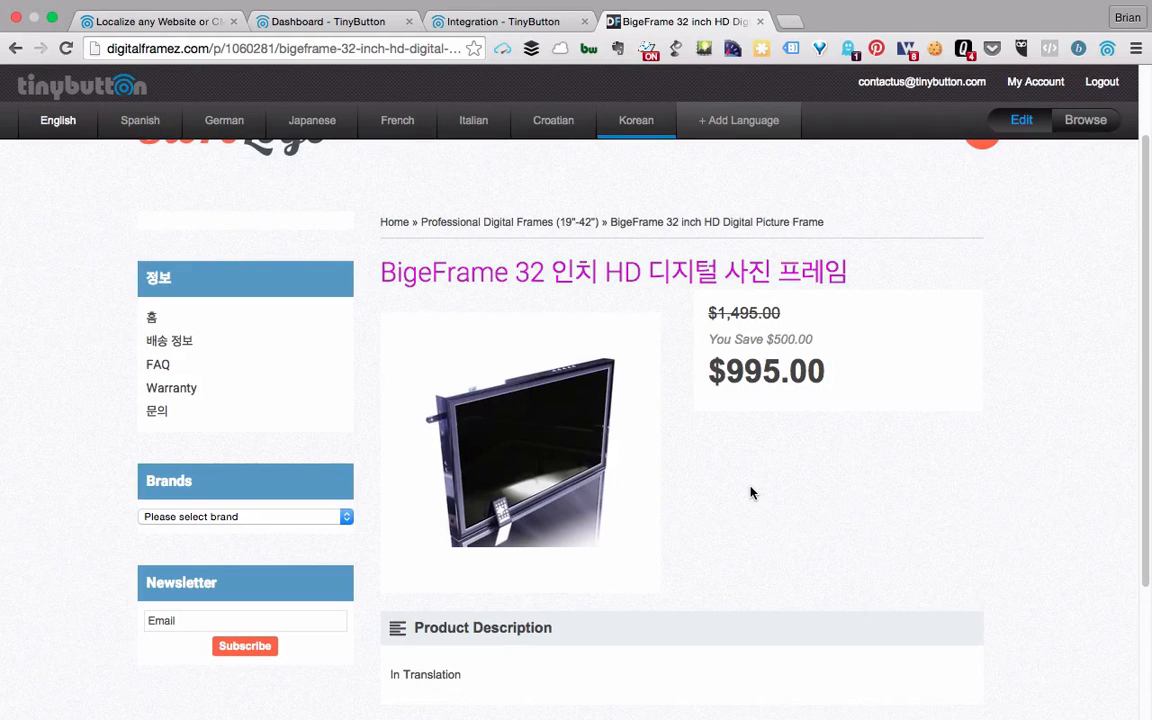
Machine-translate the "You Save $500.00" text into Korean, mark it as containing a dynamic number, and save it site-wide.
left_click(753, 339)
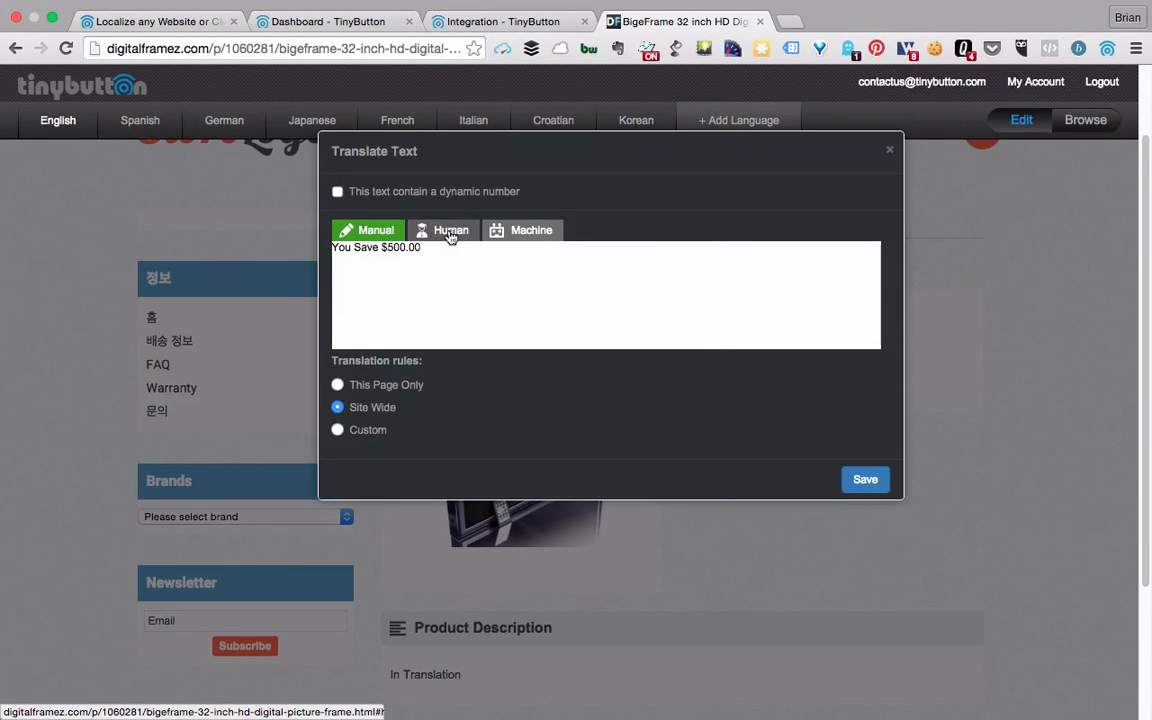
left_click(538, 236)
left_click(338, 192)
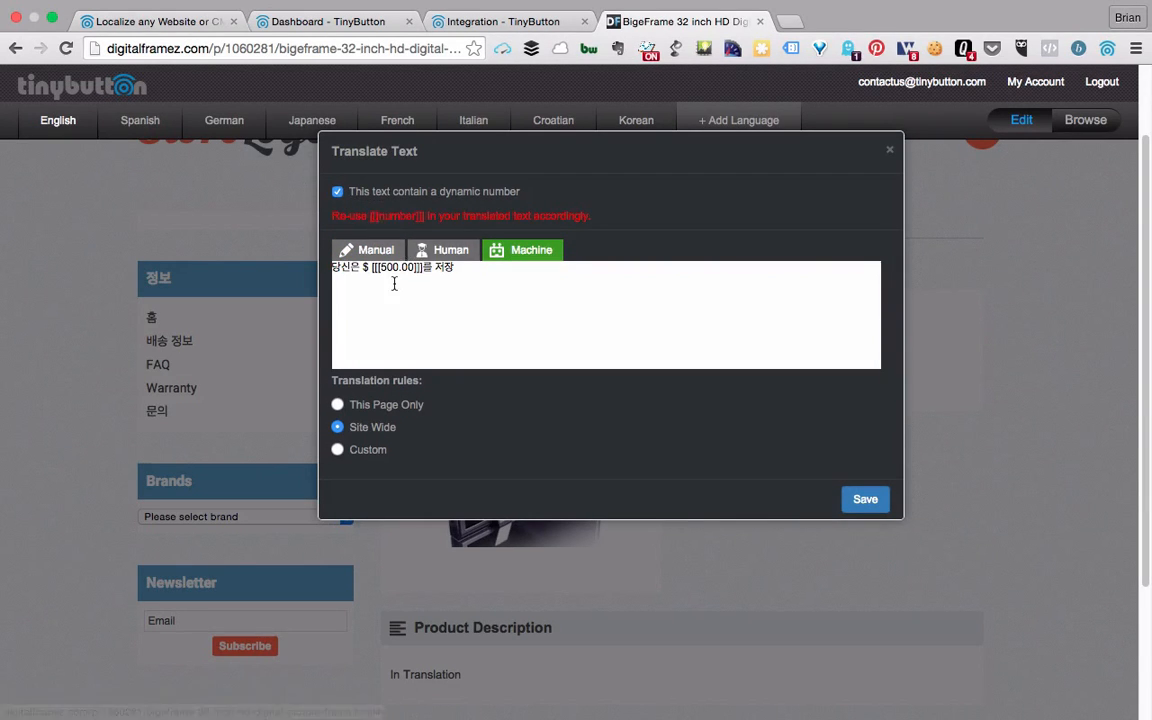
left_click_drag(379, 267, 415, 267)
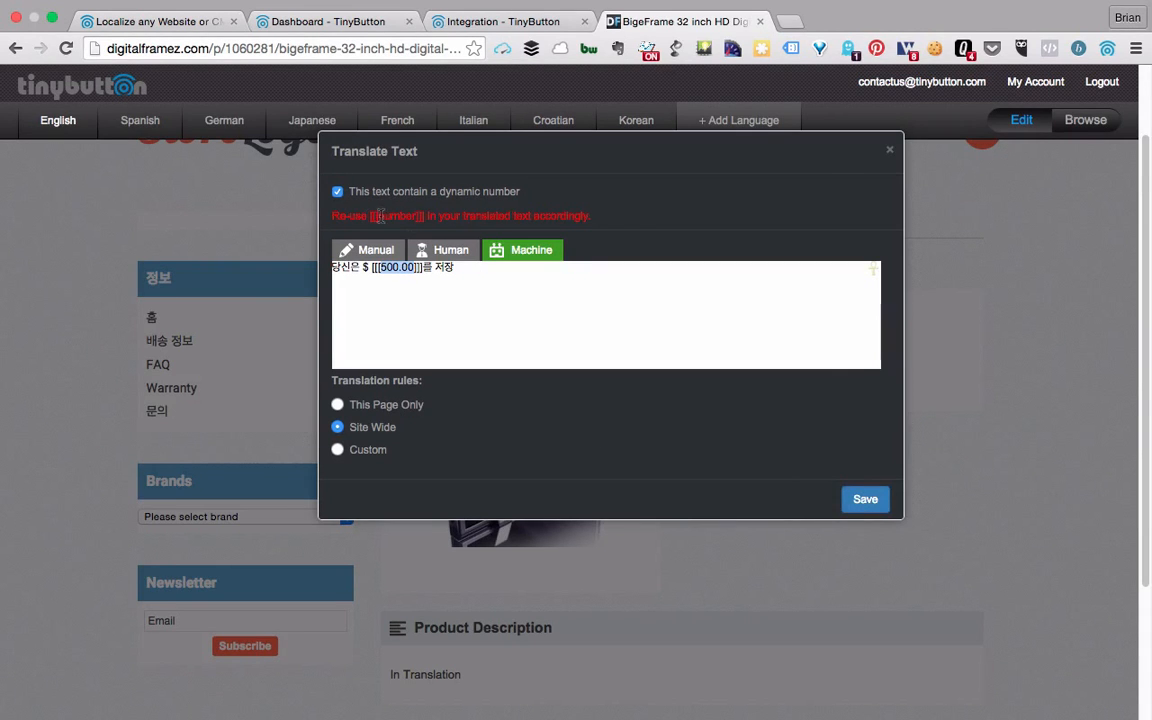
left_click_drag(370, 216, 428, 216)
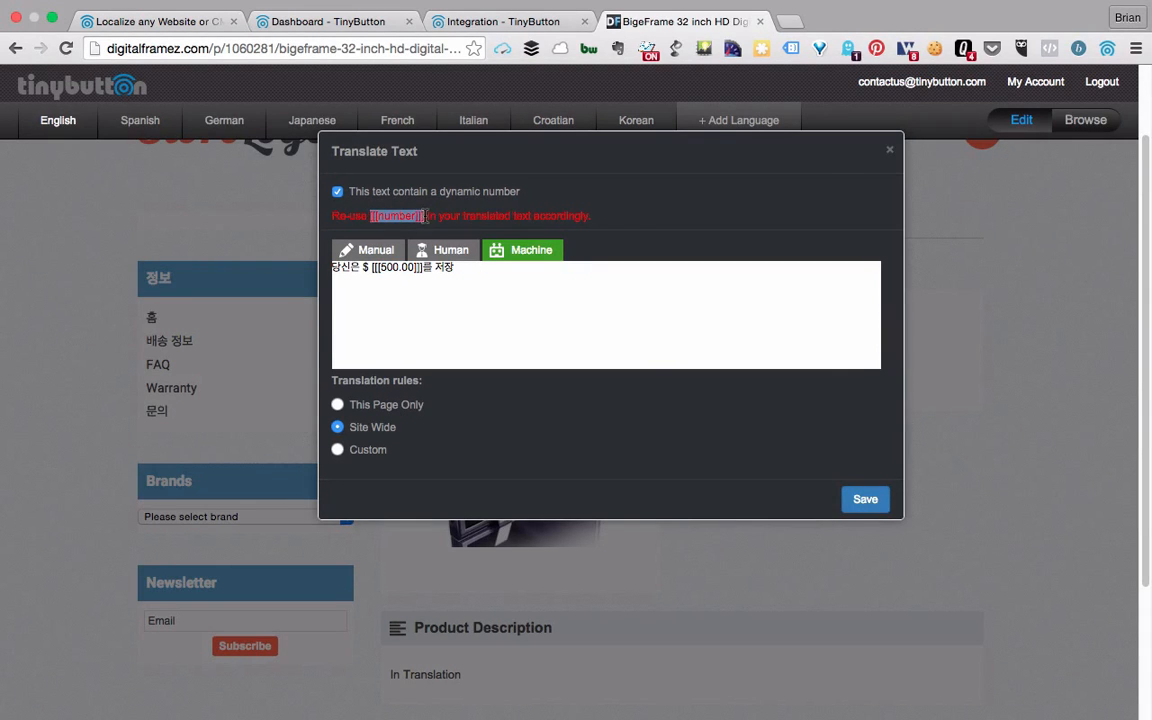
left_click(862, 498)
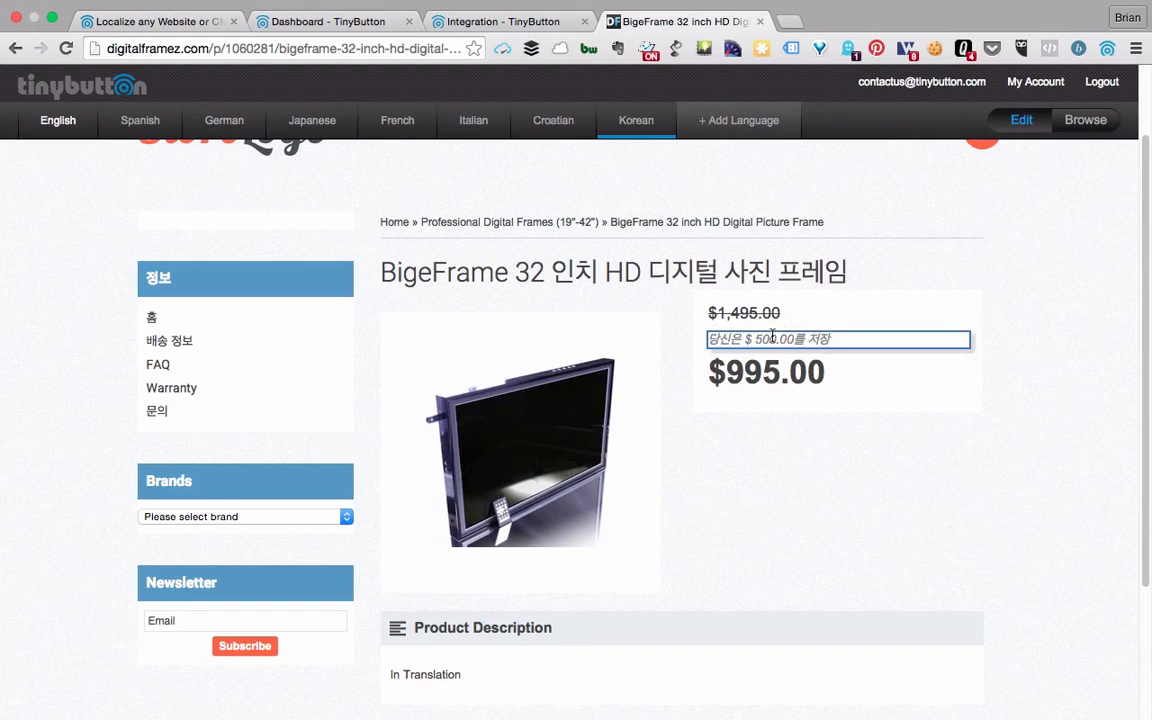
Machine-translate the "FAQ" and "Warranty" links in the Info list into Korean with the site-wide rule and save each one.
left_click(190, 368)
left_click(531, 193)
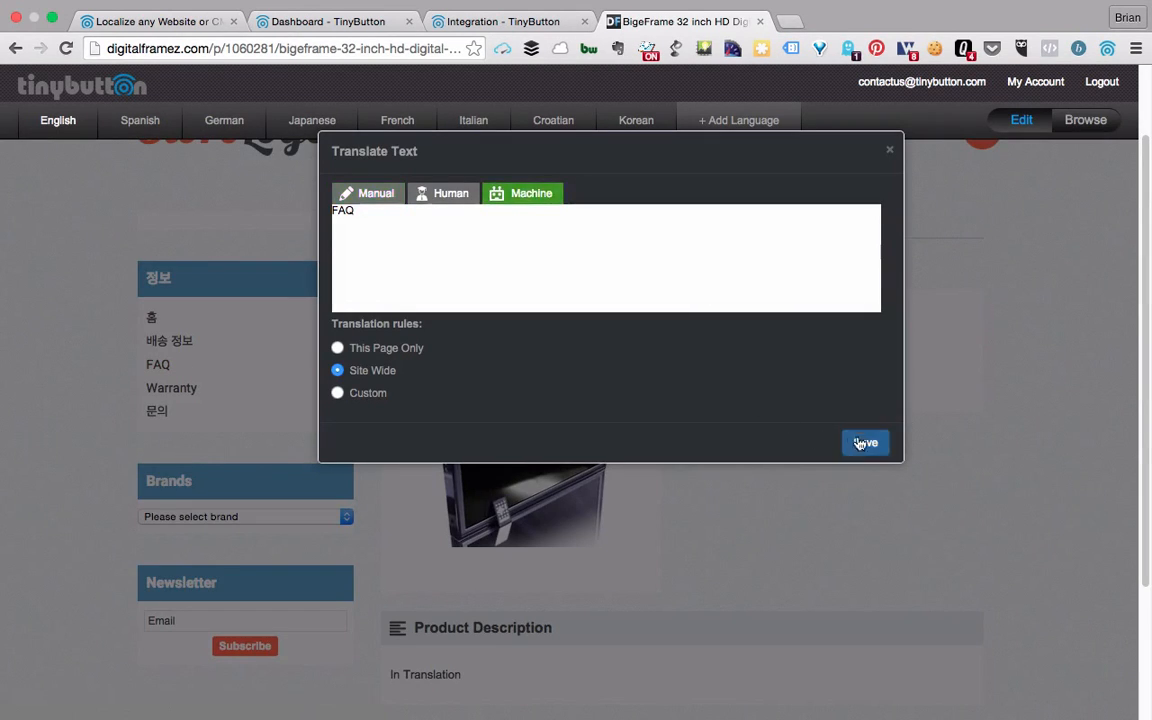
left_click(866, 442)
left_click(205, 395)
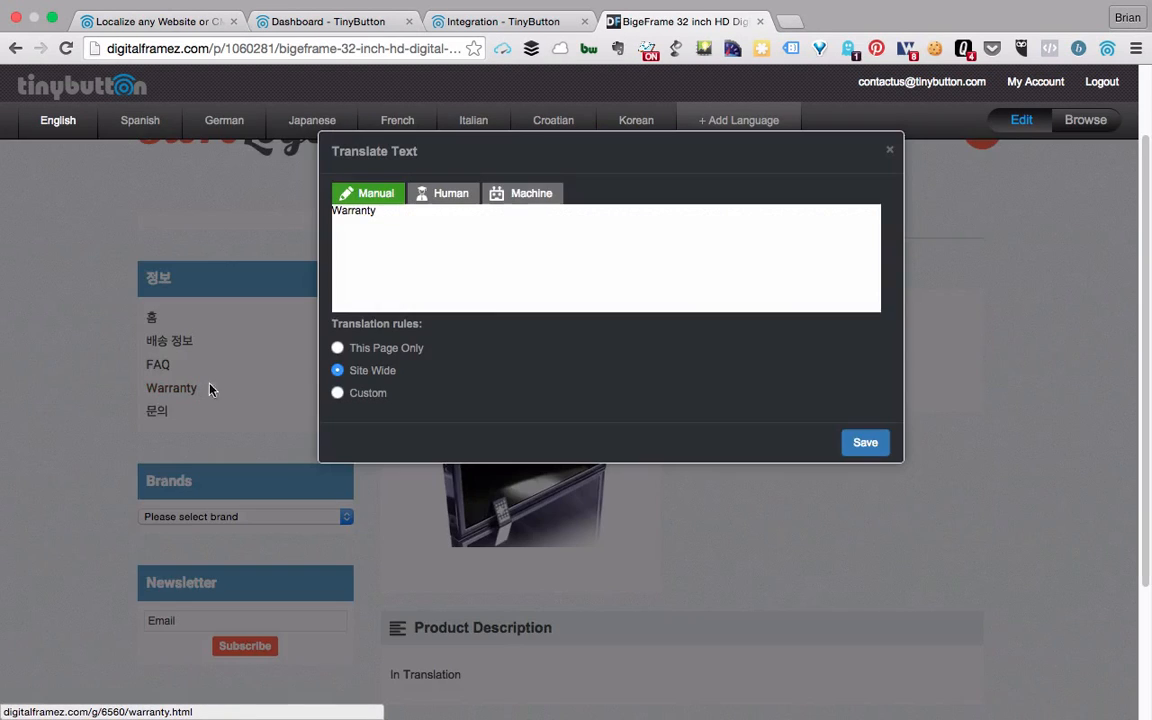
left_click(537, 203)
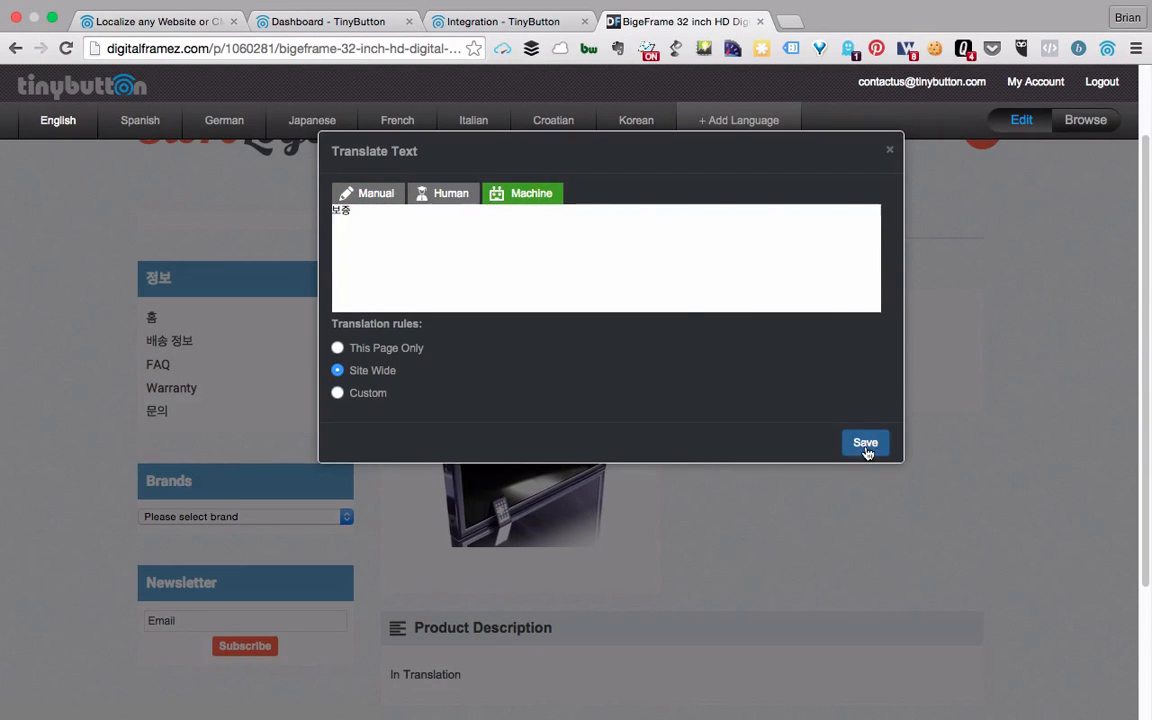
left_click(865, 445)
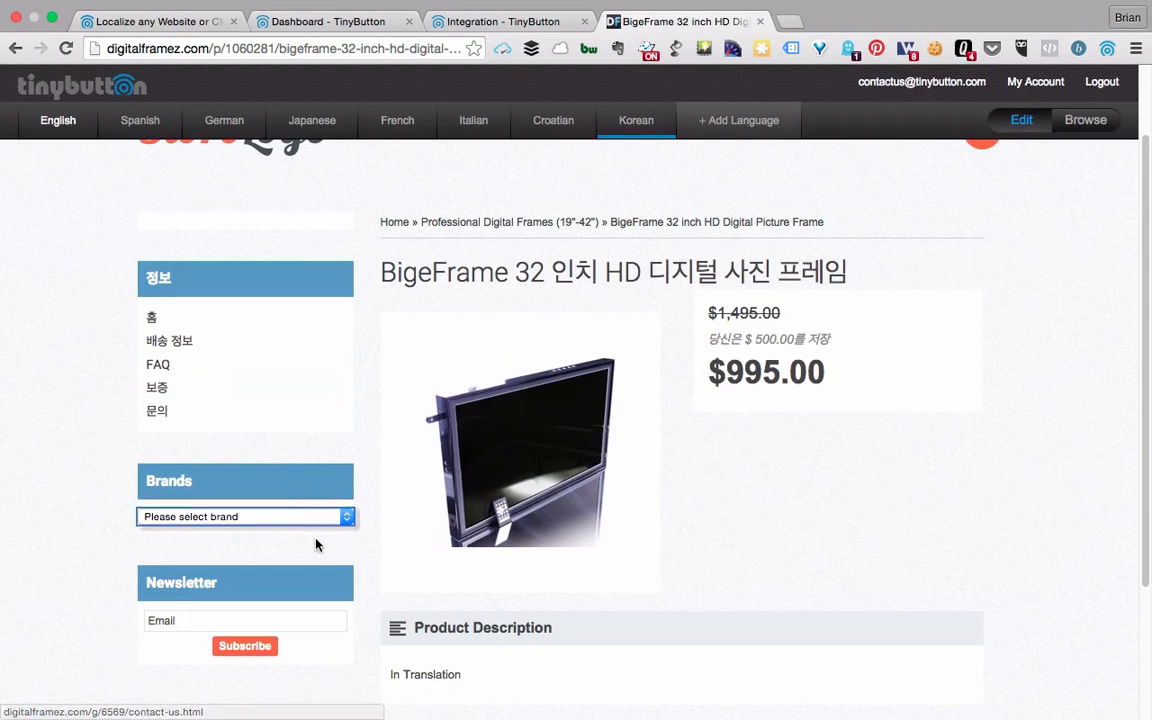
Machine-translate the "Product Description" heading into Korean with the site-wide rule and save it.
scroll(316, 538, "down", 1)
scroll(441, 615, "up", 2)
scroll(458, 584, "down", 4)
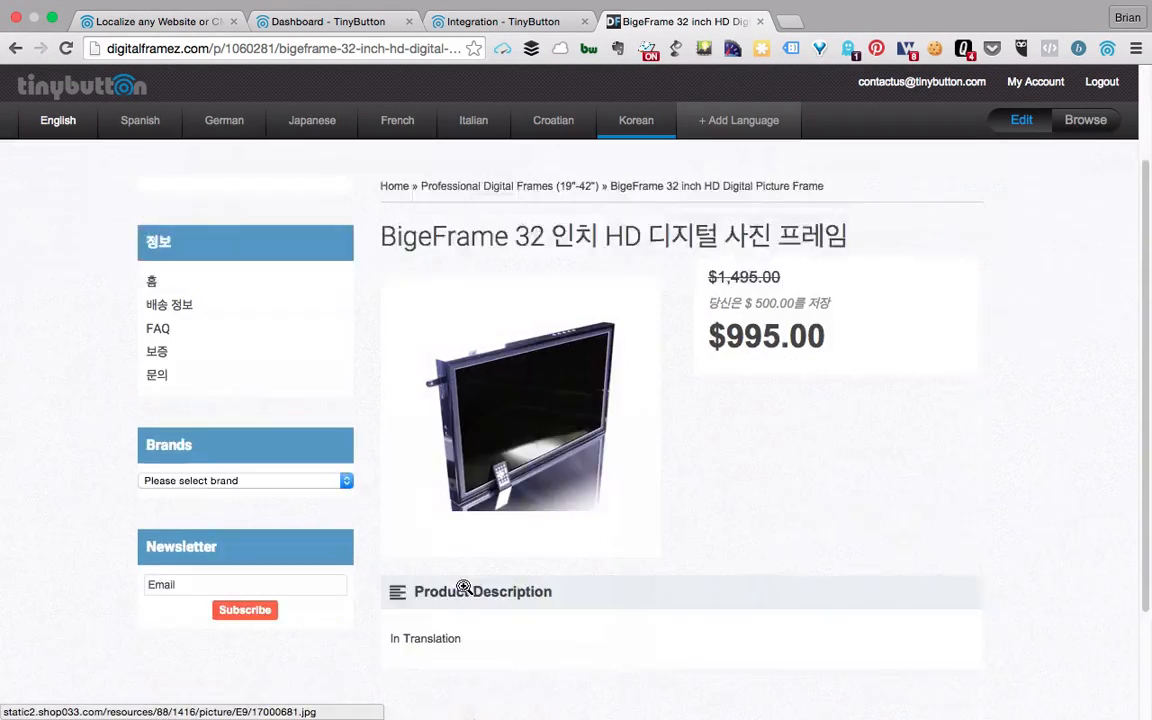
left_click(458, 455)
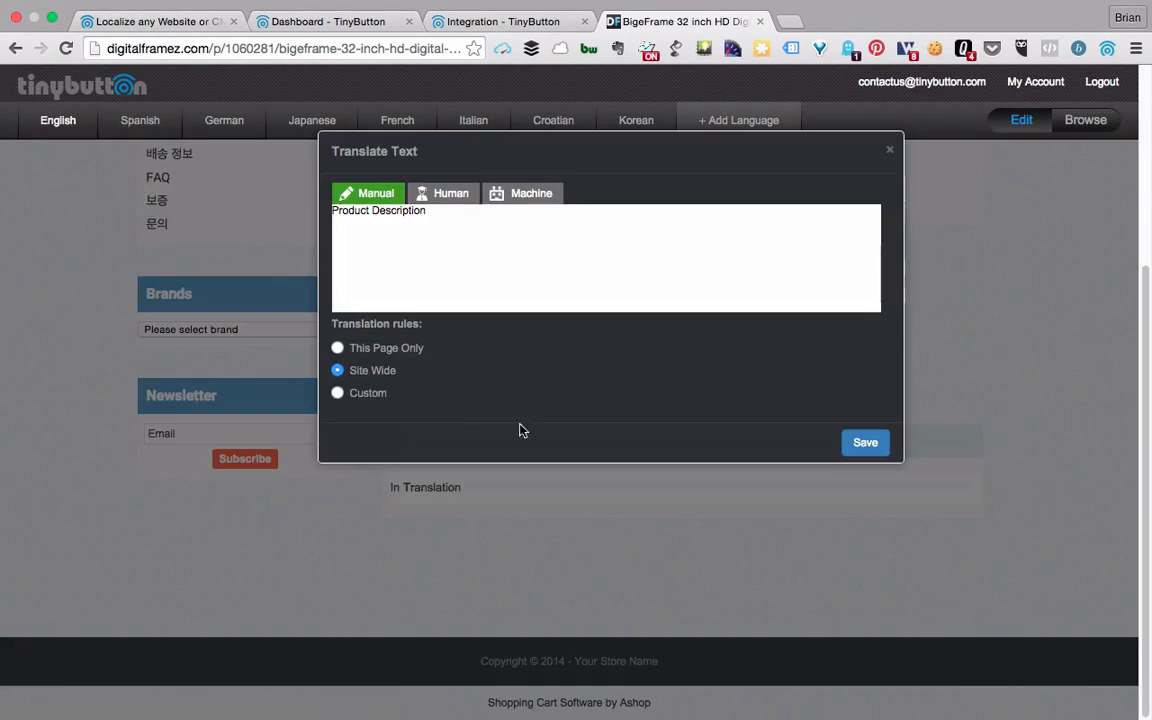
left_click(530, 195)
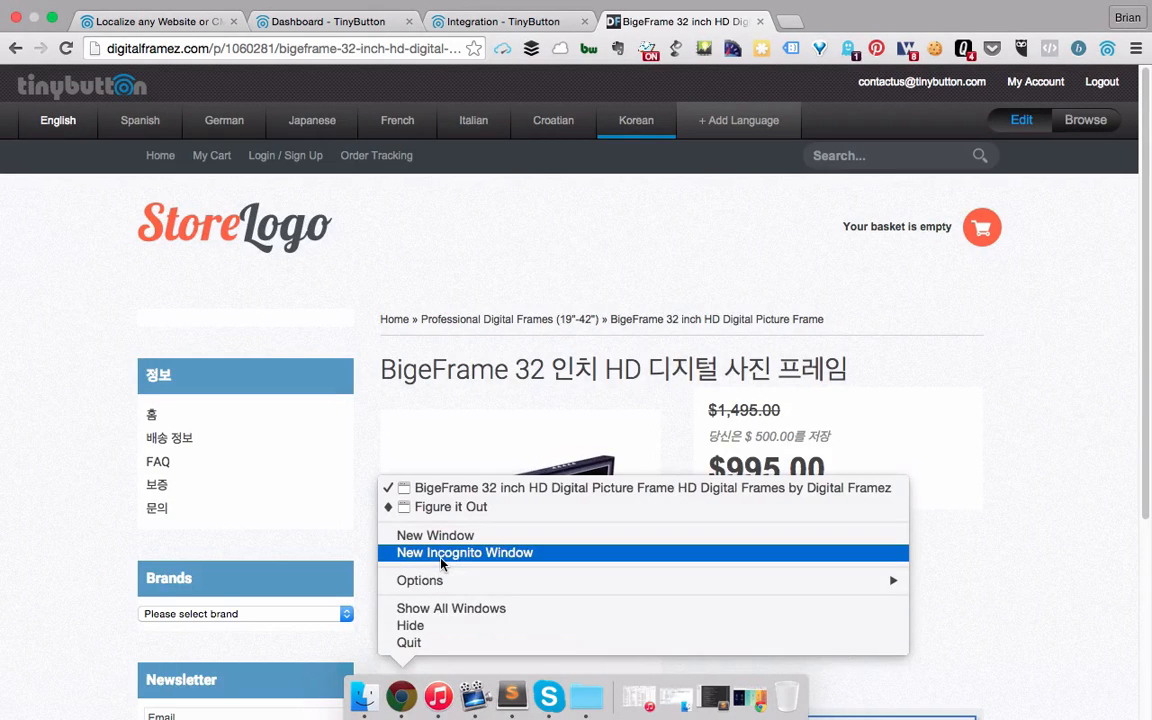
Load digitalframez.com/p/1060281/bigeframe-32-inch-hd-digital-picture-frame.html in a new incognito window and switch the page language to 한국어.
left_click(441, 561)
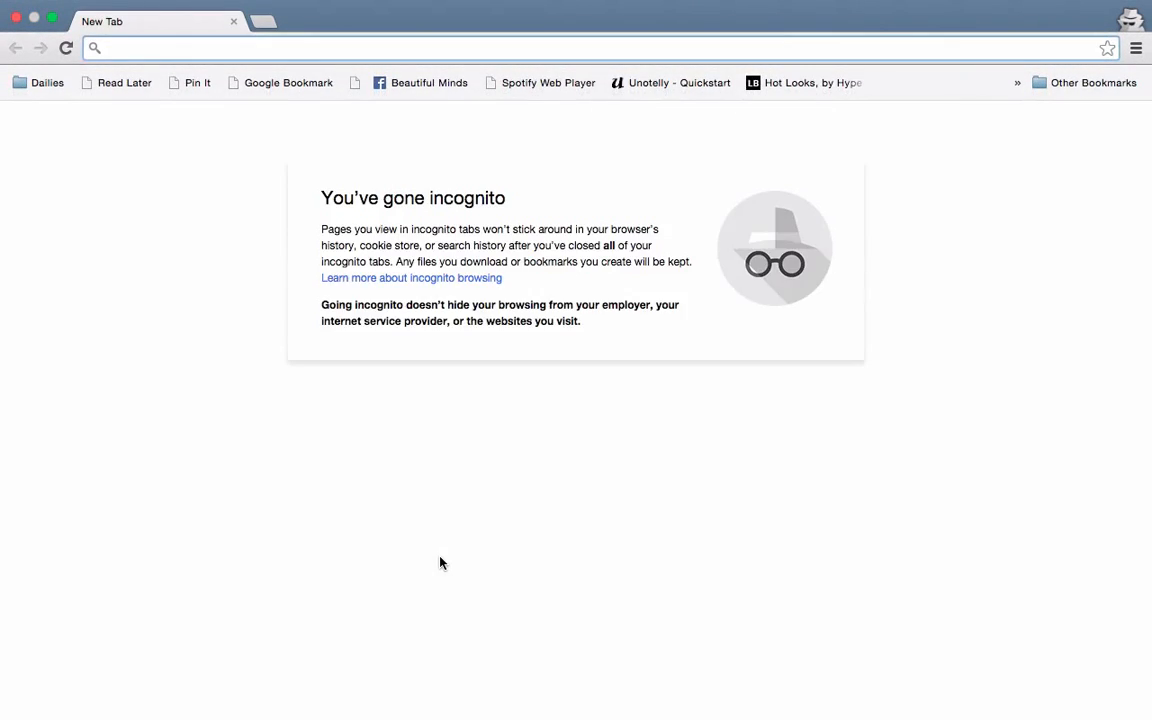
type("http://digitalframez.com/p/1060281/bigeframe-32-inch-hd-digital-picture-frame.html#")
key("Return")
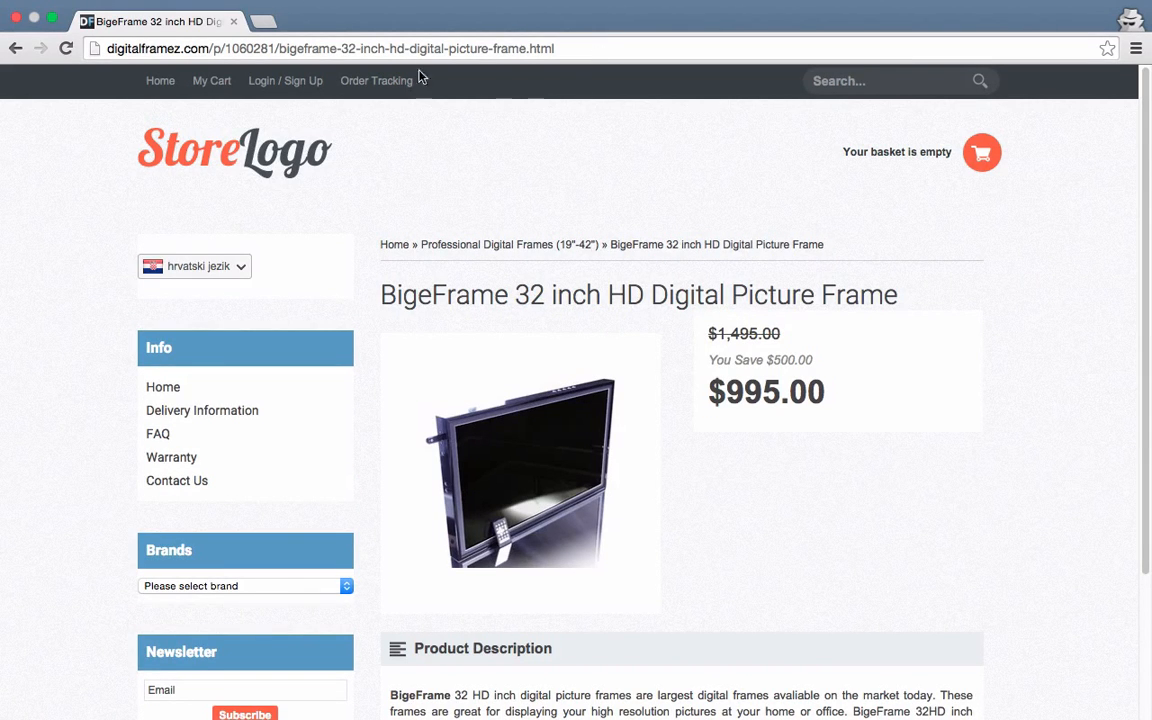
left_click(146, 263)
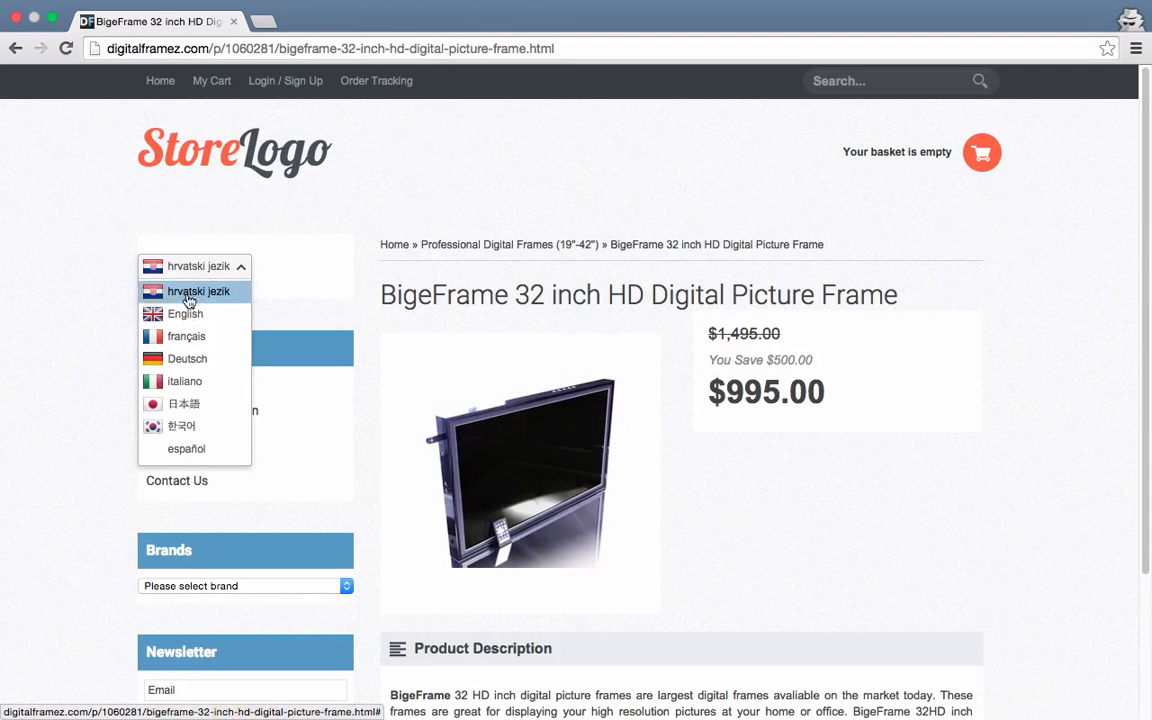
left_click(192, 431)
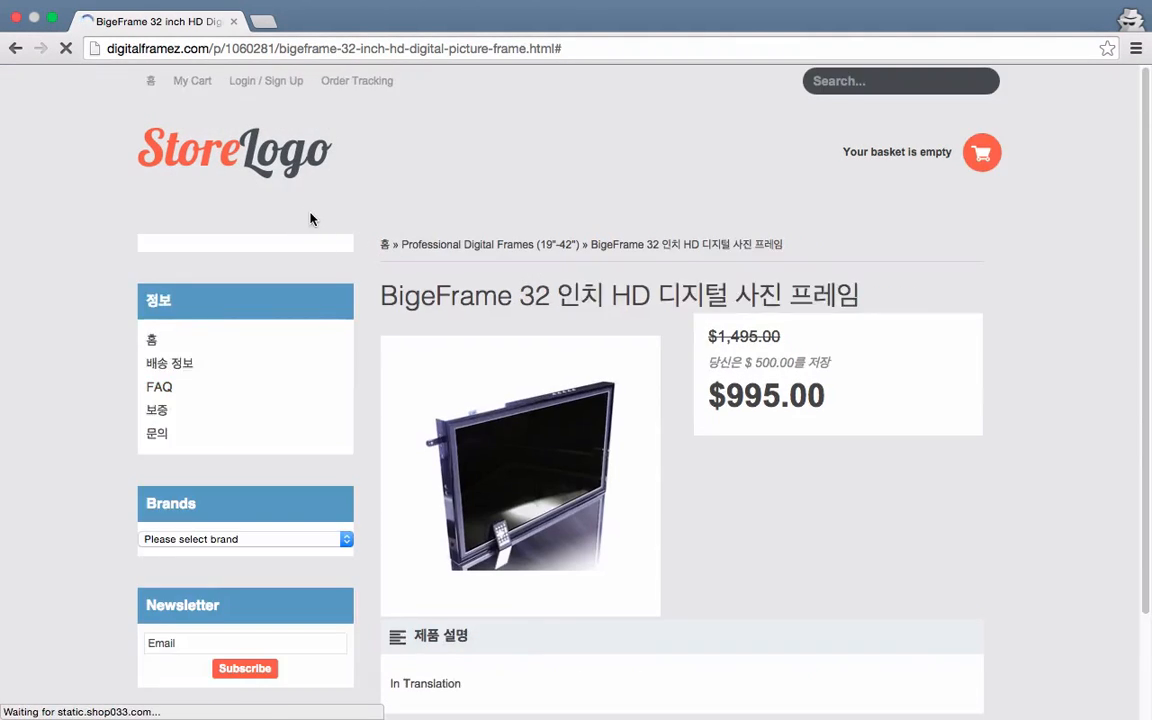